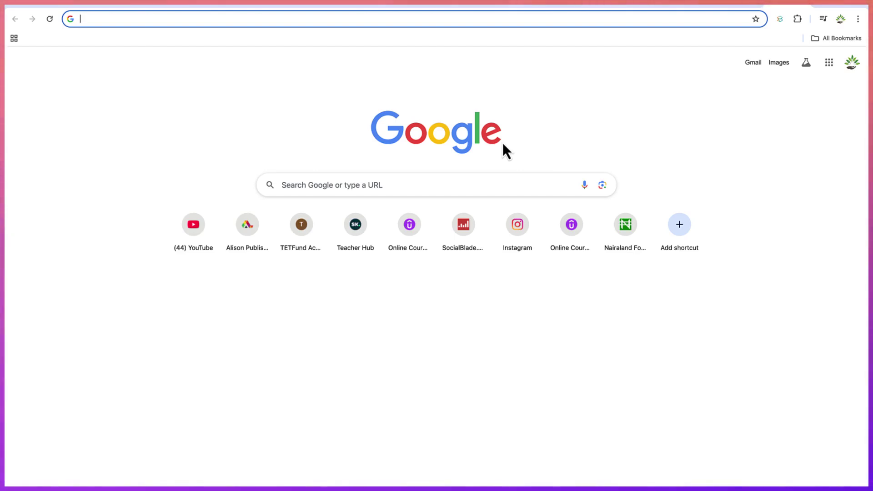
Step: Search Google for 'aippt'
{"action": "type", "text": "aippt"}
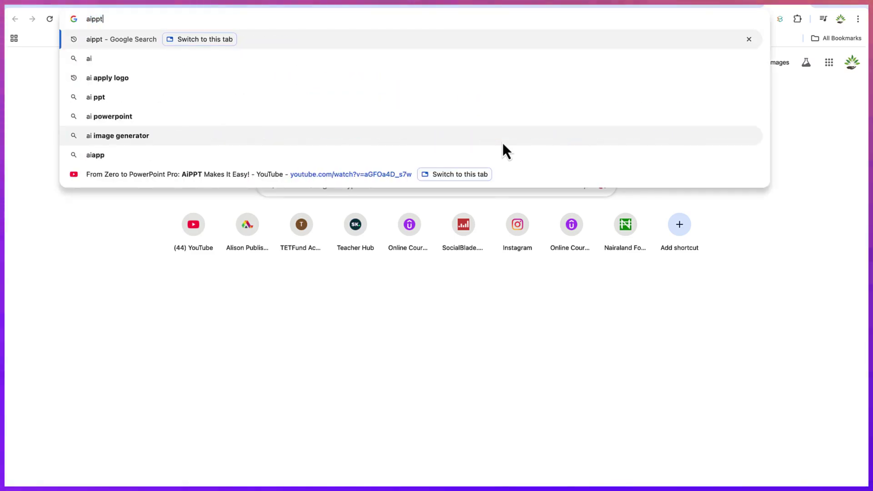
{"action": "key", "text": "Return"}
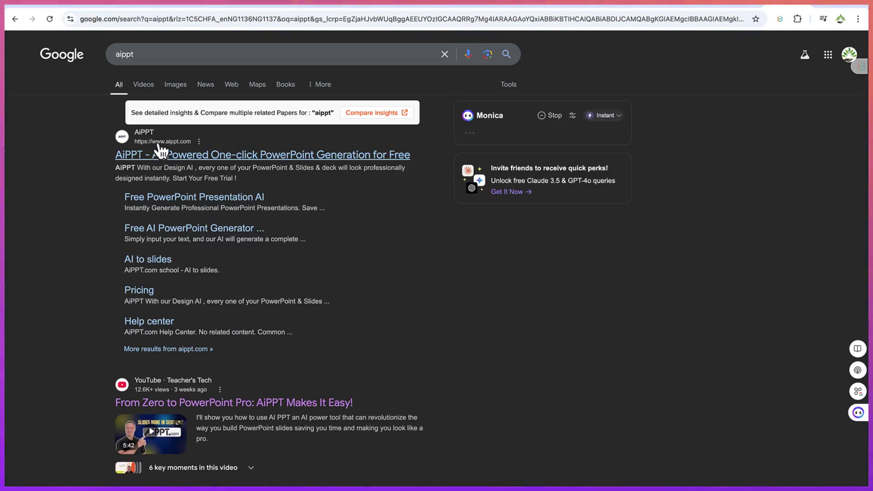
Step: Go to the aippt.com site from the results and start a new presentation with Get started
{"action": "left_click", "coordinate": [195, 158]}
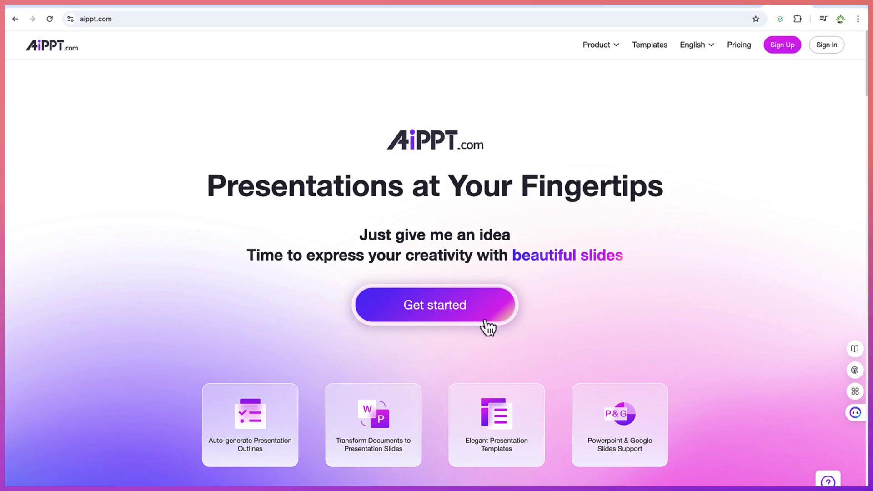
{"action": "left_click", "coordinate": [459, 306]}
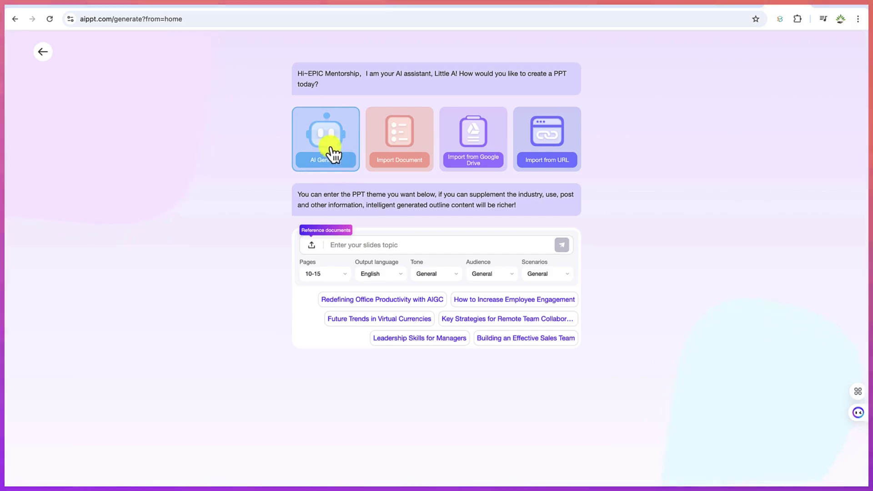
Step: Preview the Import Document, Import from Google Drive and Import from URL options
{"action": "left_click", "coordinate": [393, 166]}
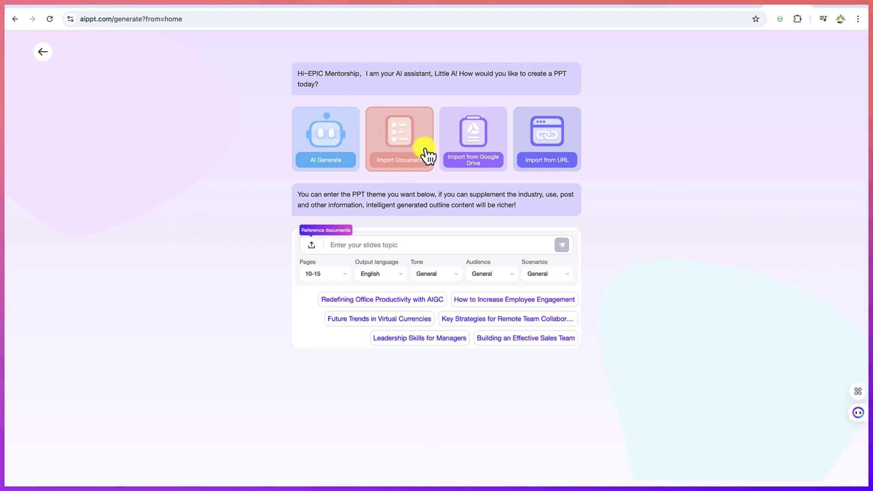
{"action": "left_click", "coordinate": [455, 152]}
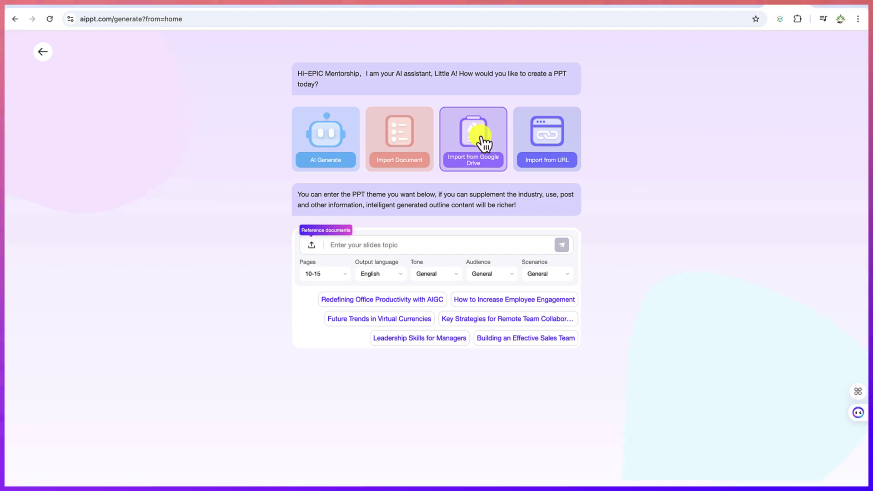
{"action": "left_click", "coordinate": [557, 152]}
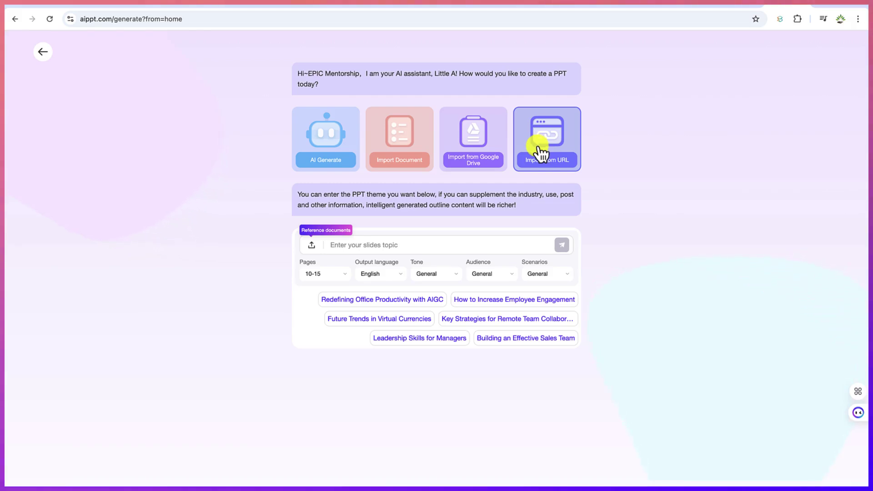
Step: Choose AI Generate and paste 'The role of AI in academic research in universities' as the topic
{"action": "left_click", "coordinate": [326, 146]}
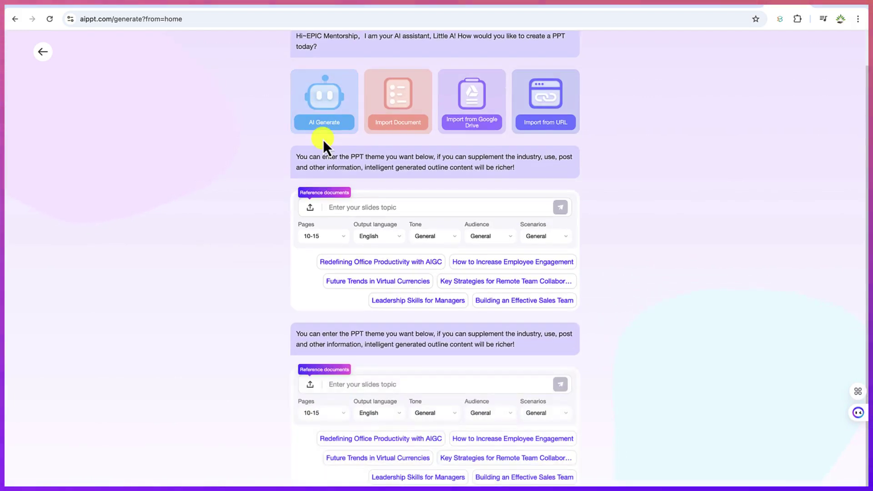
{"action": "scroll", "coordinate": [345, 172], "scroll_direction": "up", "scroll_amount": 1}
{"action": "left_click", "coordinate": [380, 241]}
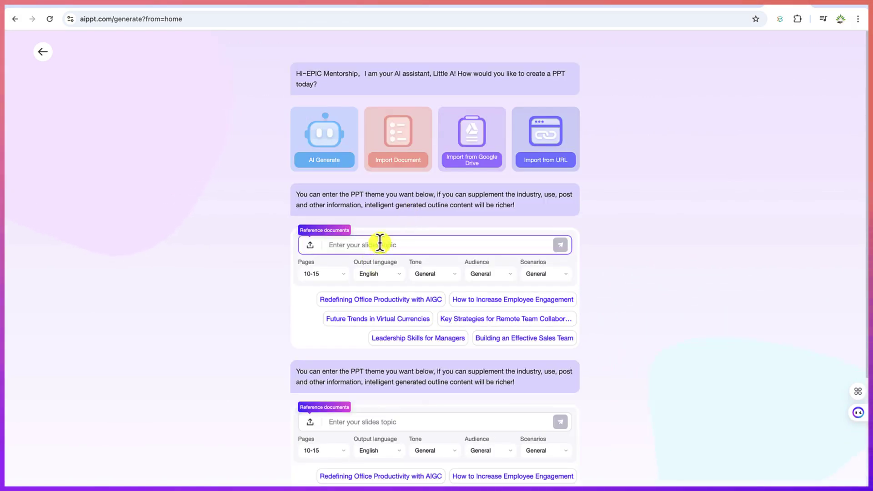
{"action": "type", "text": "The role of AI in academic research in universities"}
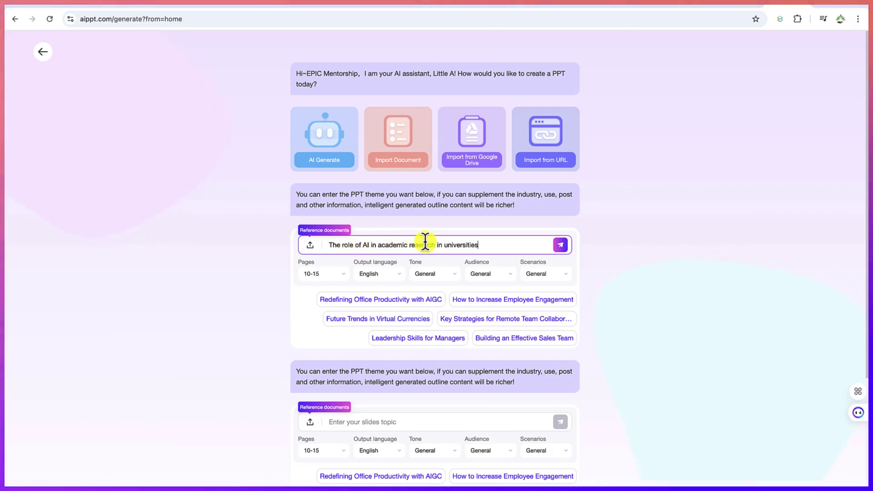
{"action": "left_click", "coordinate": [312, 278]}
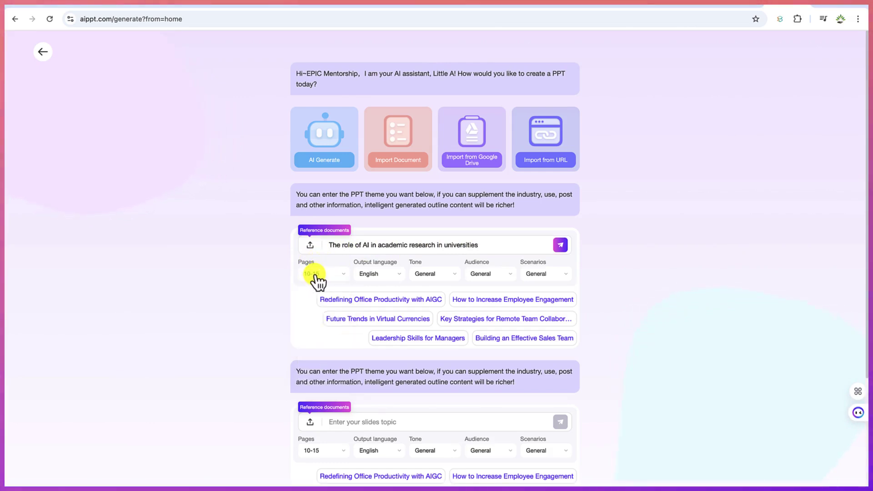
{"action": "left_click", "coordinate": [318, 279]}
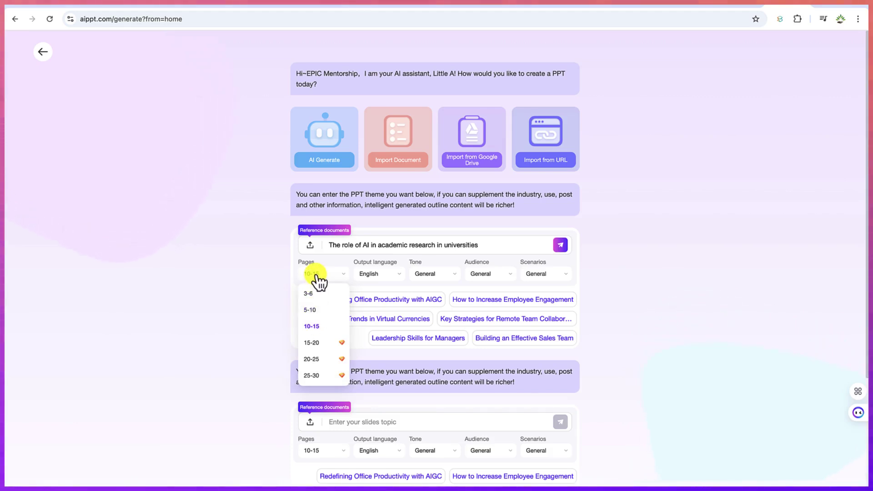
{"action": "left_click", "coordinate": [318, 280]}
{"action": "left_click", "coordinate": [384, 278]}
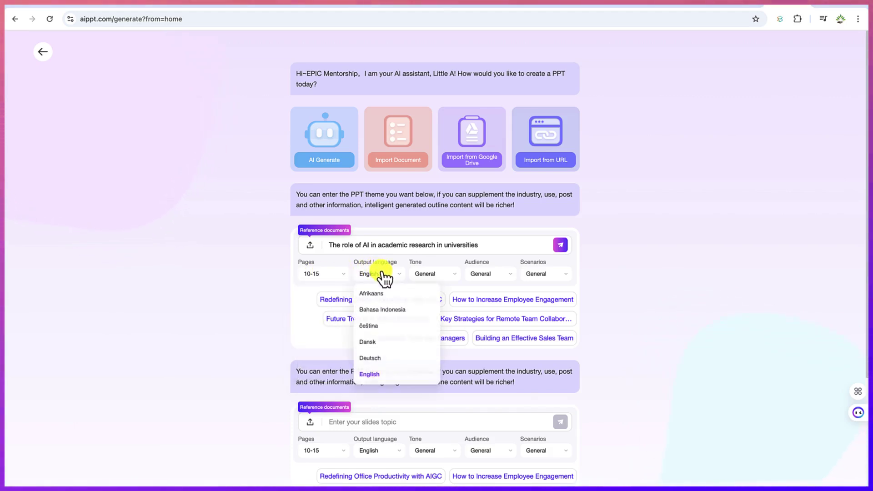
{"action": "scroll", "coordinate": [387, 327], "scroll_direction": "down", "scroll_amount": 1}
{"action": "scroll", "coordinate": [388, 327], "scroll_direction": "down", "scroll_amount": 4}
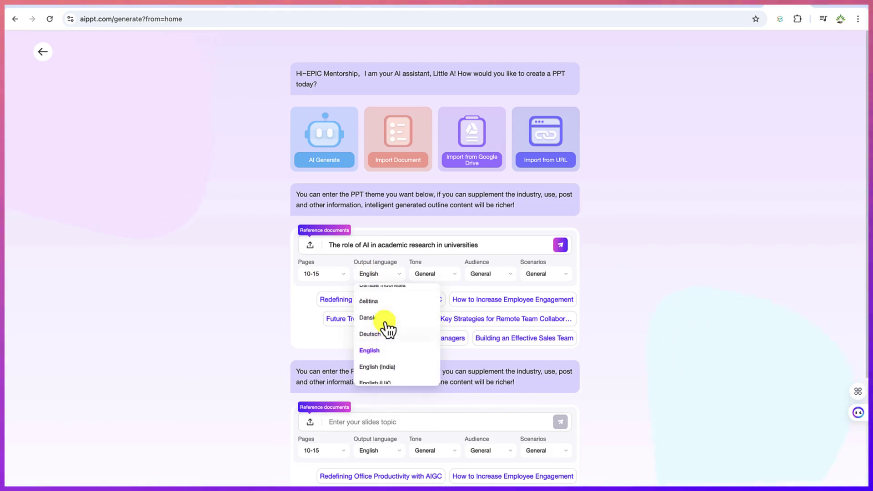
{"action": "scroll", "coordinate": [388, 328], "scroll_direction": "up", "scroll_amount": 6}
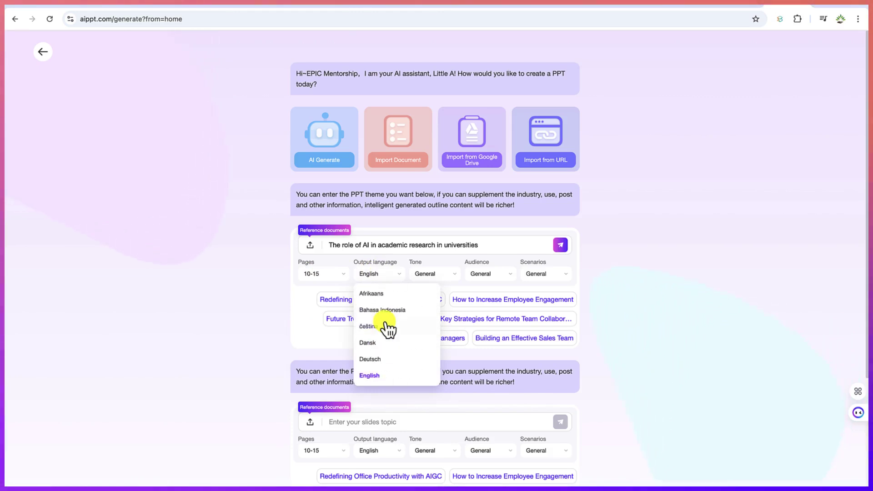
{"action": "left_click", "coordinate": [387, 275]}
{"action": "left_click", "coordinate": [447, 279]}
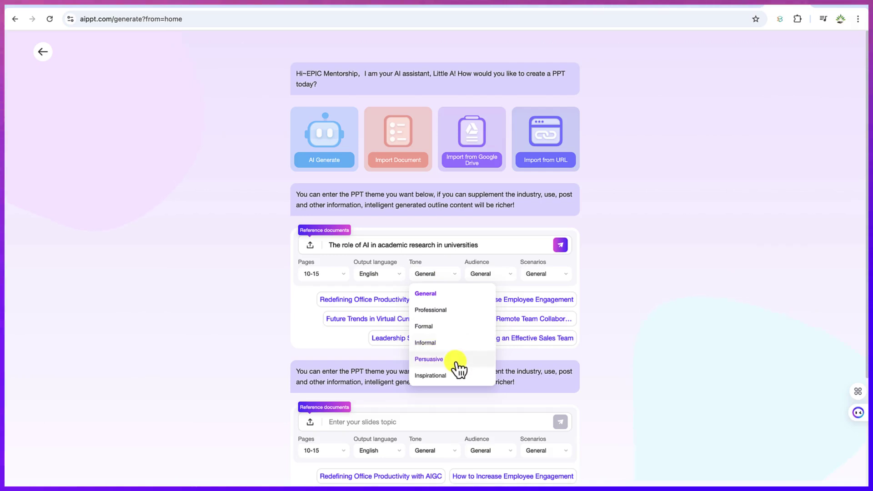
{"action": "scroll", "coordinate": [458, 367], "scroll_direction": "down", "scroll_amount": 3}
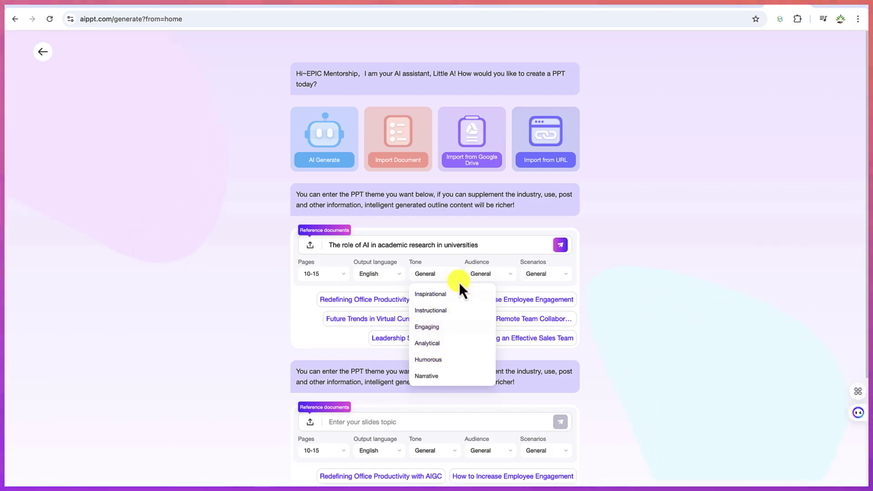
{"action": "left_click", "coordinate": [493, 283]}
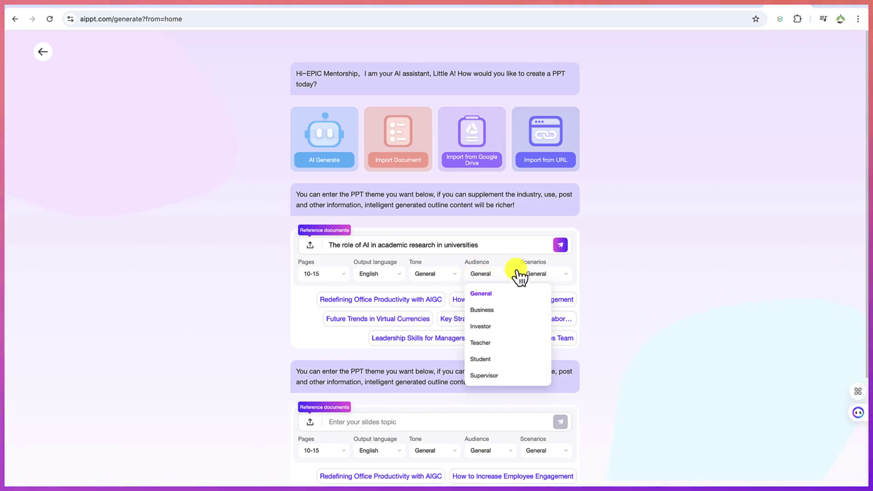
{"action": "left_click", "coordinate": [552, 278]}
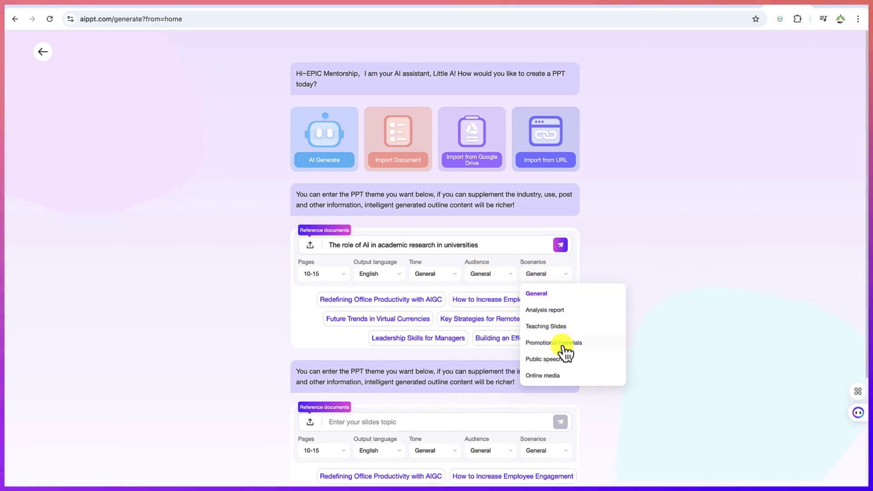
{"action": "scroll", "coordinate": [566, 353], "scroll_direction": "down", "scroll_amount": 6}
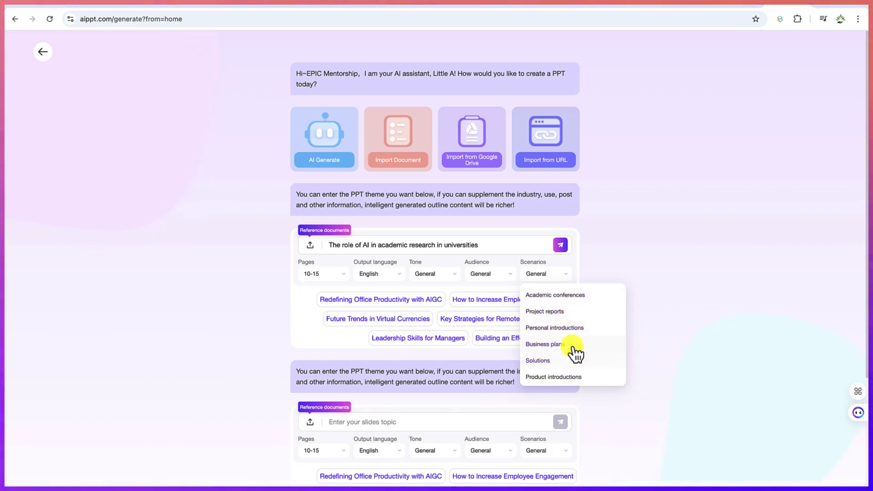
{"action": "scroll", "coordinate": [575, 353], "scroll_direction": "down", "scroll_amount": 3}
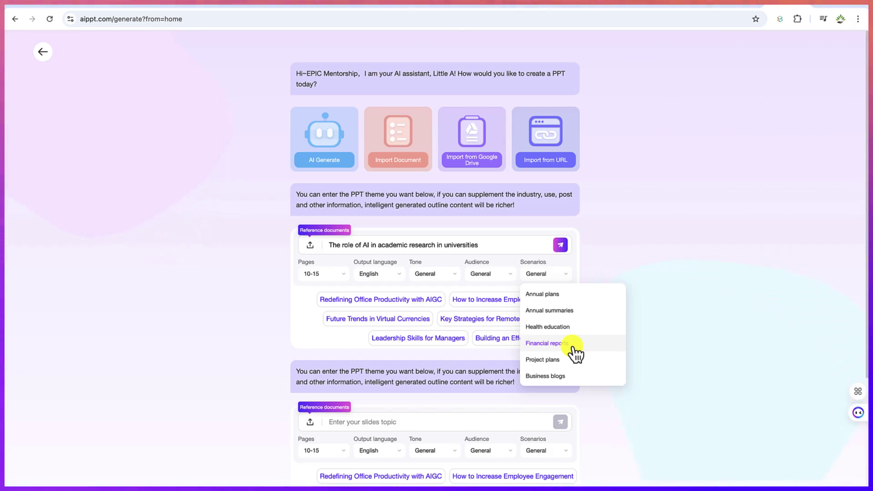
{"action": "left_click", "coordinate": [597, 272]}
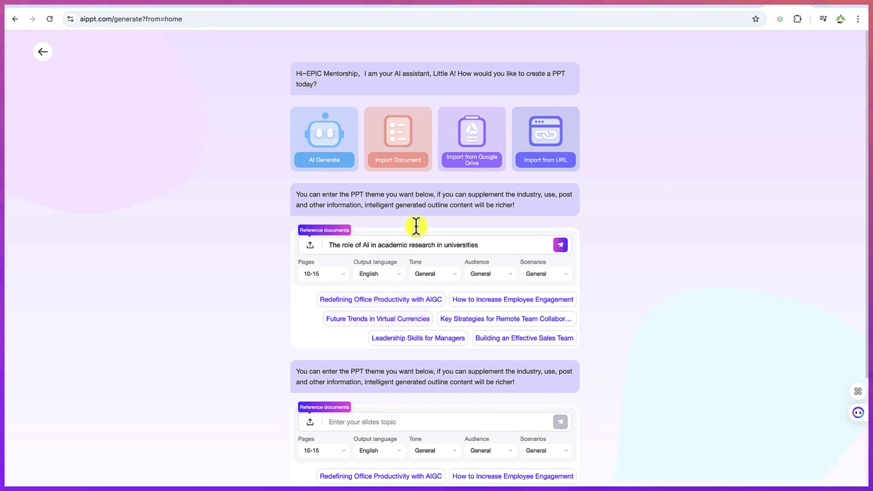
Step: Generate an outline from the topic and scroll through its sections
{"action": "left_click", "coordinate": [561, 246]}
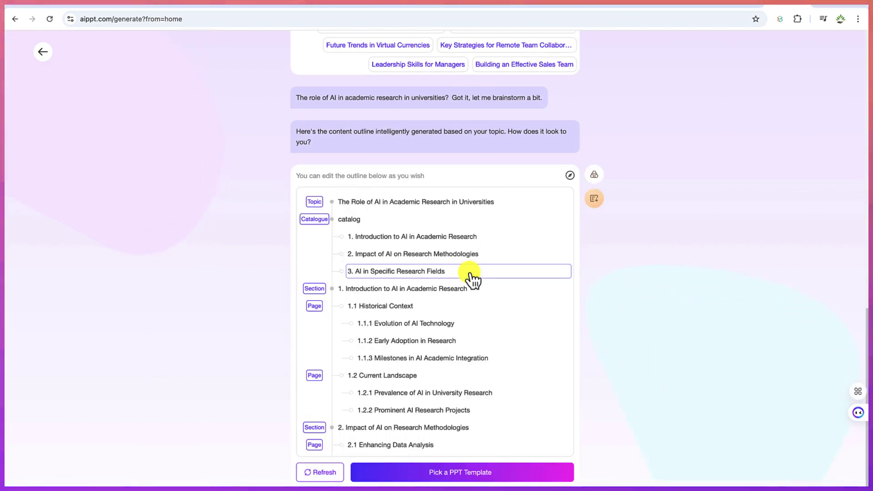
{"action": "scroll", "coordinate": [470, 266], "scroll_direction": "down", "scroll_amount": 1}
{"action": "scroll", "coordinate": [470, 263], "scroll_direction": "up", "scroll_amount": 1}
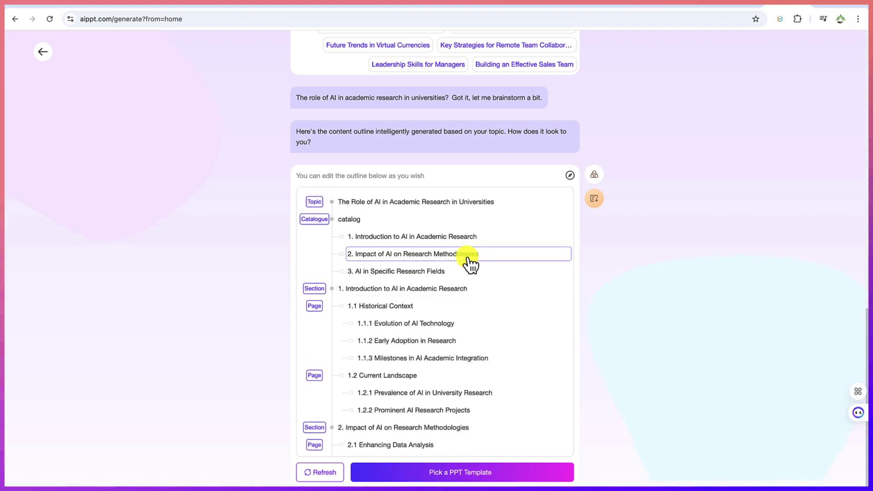
{"action": "scroll", "coordinate": [470, 264], "scroll_direction": "down", "scroll_amount": 13}
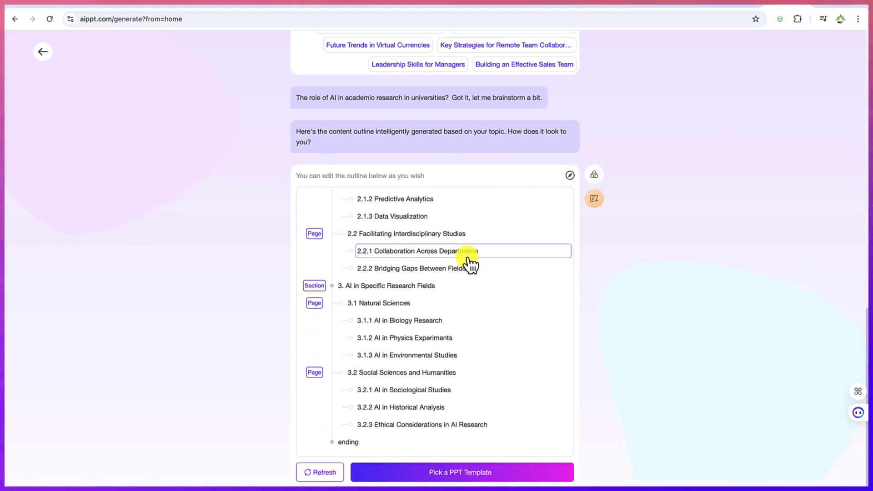
{"action": "scroll", "coordinate": [470, 263], "scroll_direction": "up", "scroll_amount": 12}
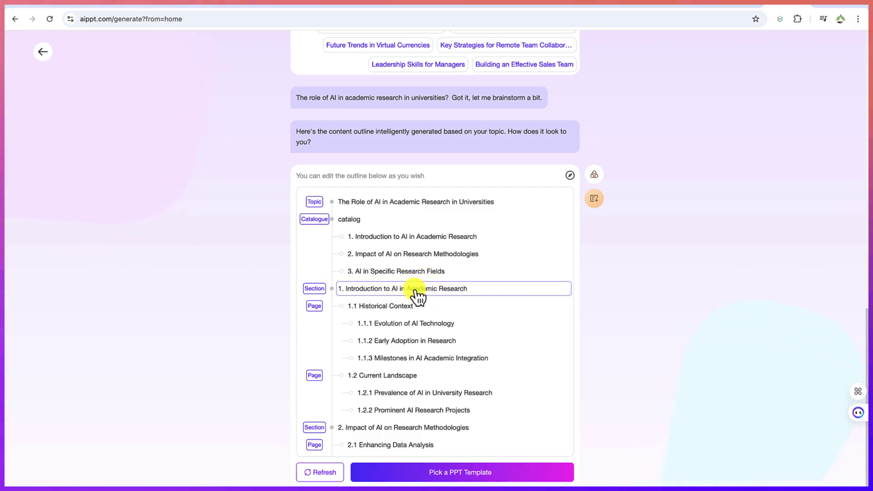
{"action": "scroll", "coordinate": [426, 368], "scroll_direction": "down", "scroll_amount": 3}
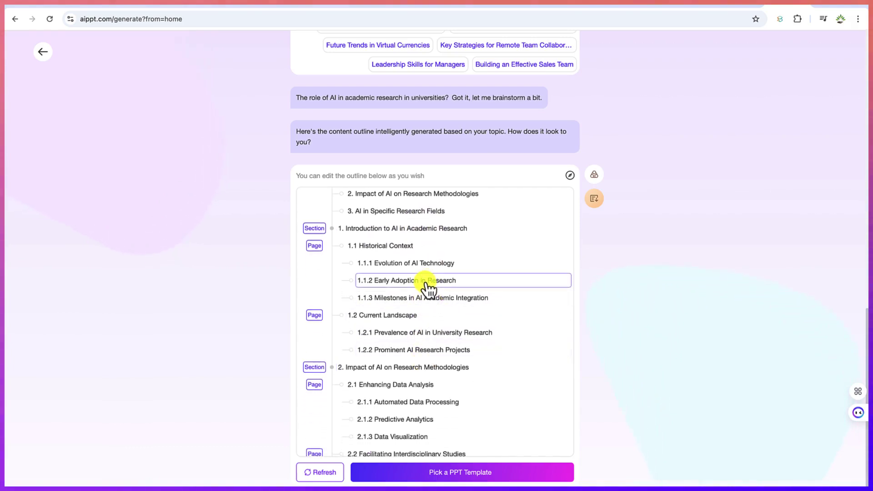
{"action": "scroll", "coordinate": [438, 314], "scroll_direction": "down", "scroll_amount": 1}
{"action": "scroll", "coordinate": [436, 311], "scroll_direction": "down", "scroll_amount": 4}
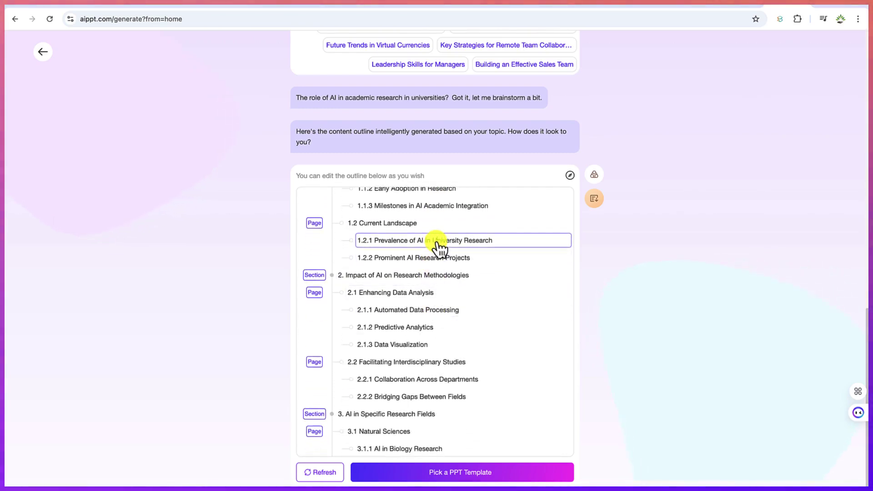
Step: Reword outline point 1.2.1 to 'Prevalence of AI in University education' and review the remaining outline
{"action": "left_click", "coordinate": [500, 240]}
{"action": "type", "text": "education"}
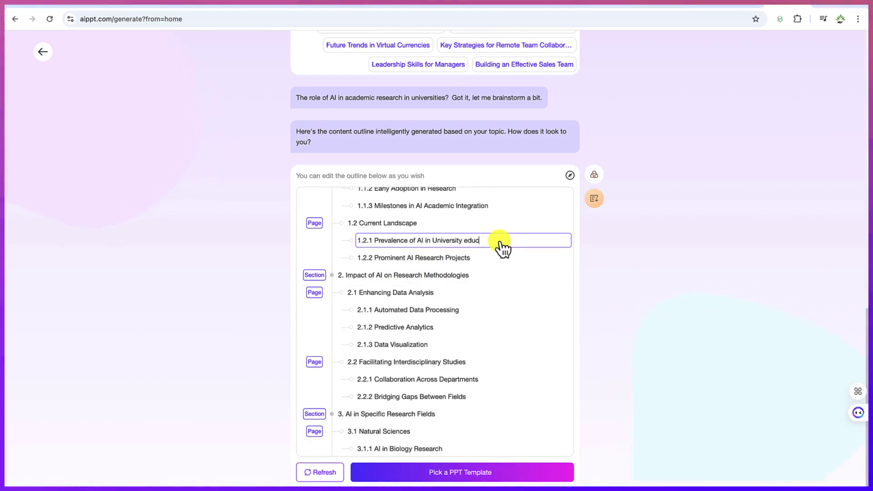
{"action": "scroll", "coordinate": [450, 314], "scroll_direction": "down", "scroll_amount": 1}
{"action": "left_click", "coordinate": [445, 295]}
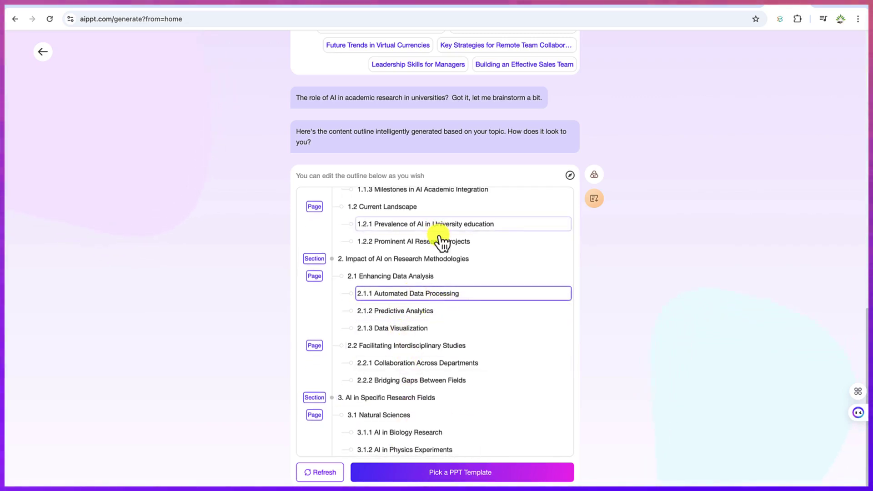
{"action": "scroll", "coordinate": [441, 242], "scroll_direction": "down", "scroll_amount": 3}
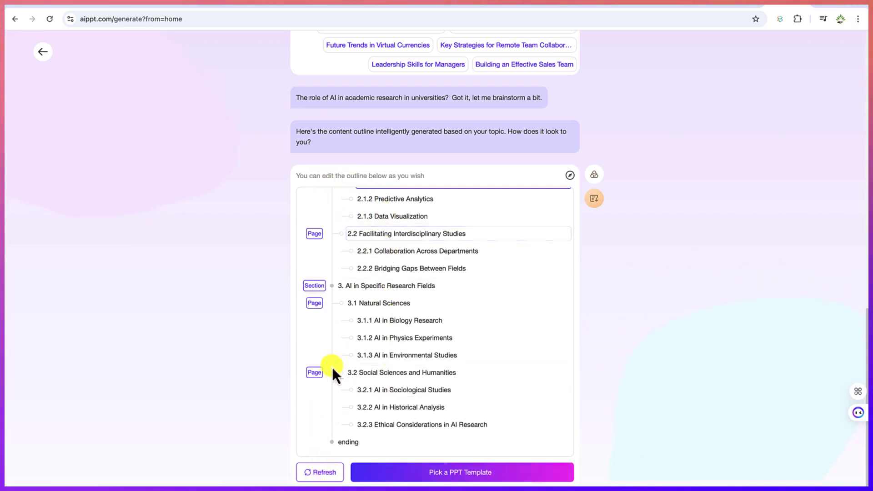
{"action": "scroll", "coordinate": [384, 391], "scroll_direction": "up", "scroll_amount": 6}
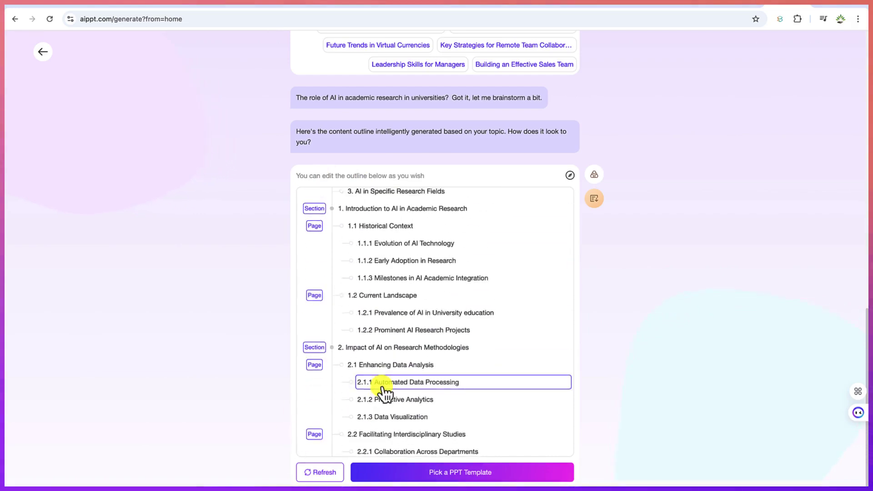
{"action": "scroll", "coordinate": [384, 392], "scroll_direction": "down", "scroll_amount": 6}
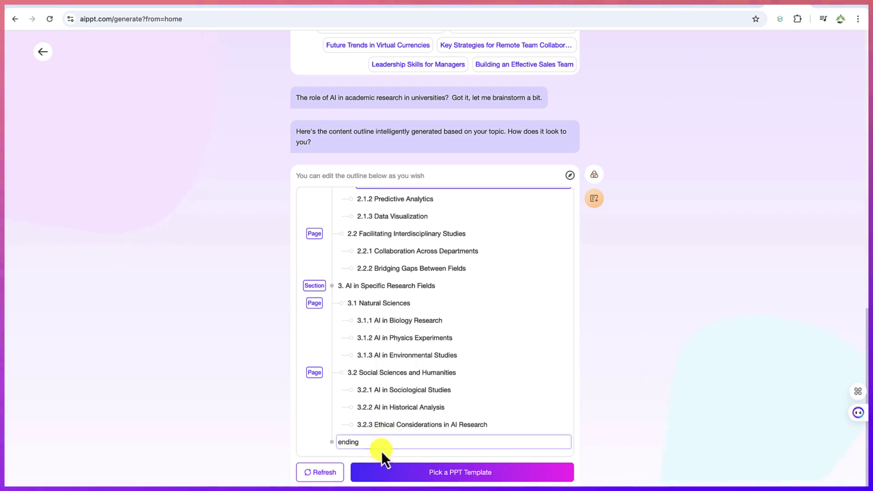
Step: Browse the template gallery through the Minimalist, Business, Aesthetic, Cartoon and Creative style filters
{"action": "left_click", "coordinate": [473, 477]}
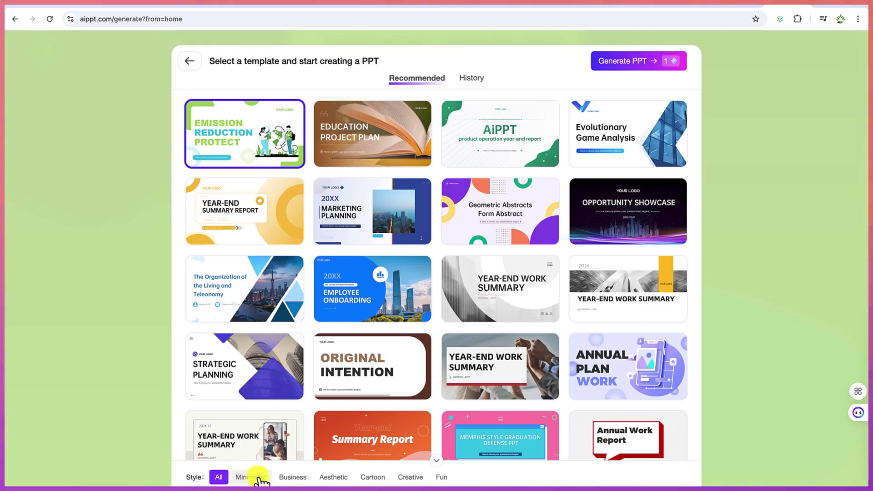
{"action": "left_click", "coordinate": [257, 477]}
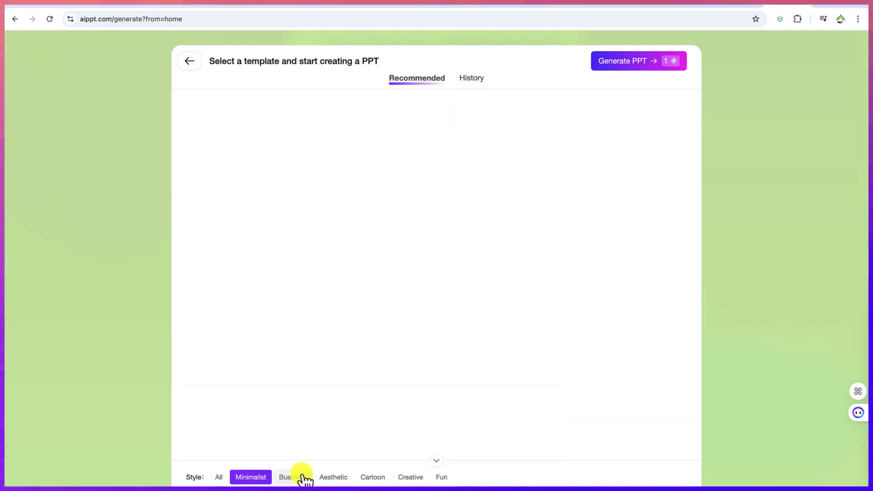
{"action": "left_click", "coordinate": [302, 477]}
{"action": "left_click", "coordinate": [333, 477]}
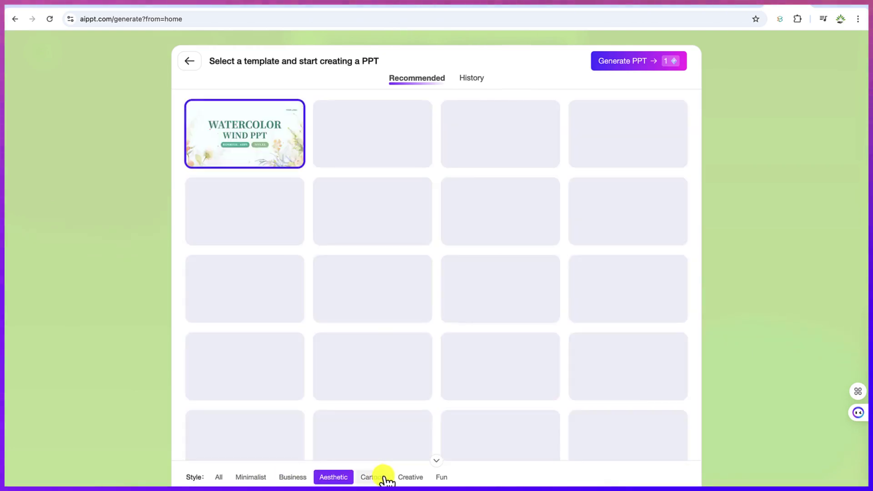
{"action": "left_click", "coordinate": [383, 477]}
{"action": "left_click", "coordinate": [411, 477]}
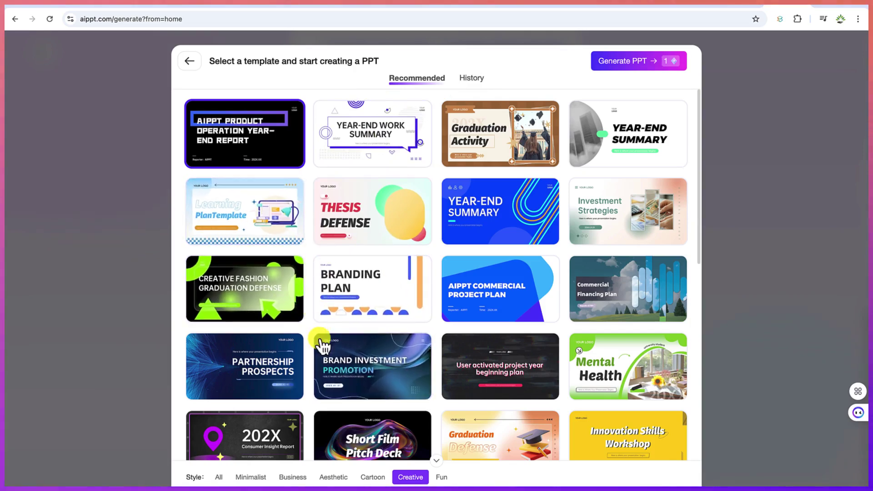
Step: Filter to Business templates and choose Product Synergy
{"action": "left_click", "coordinate": [314, 476]}
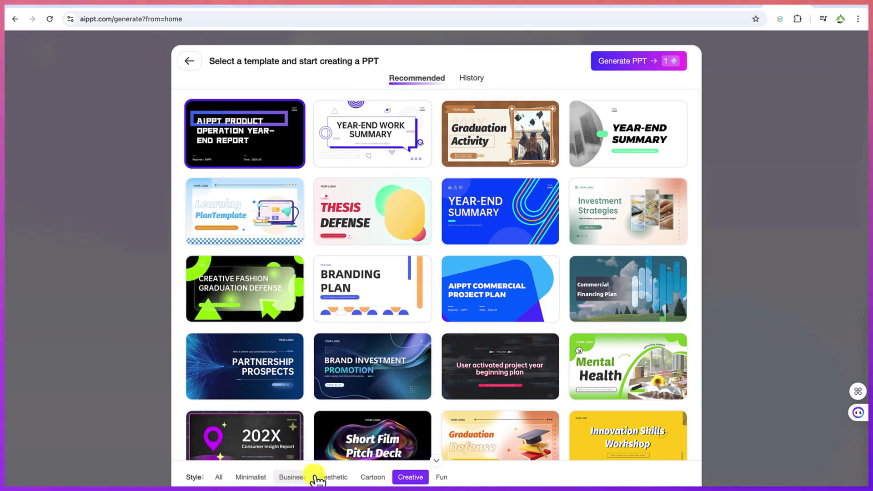
{"action": "left_click", "coordinate": [285, 476]}
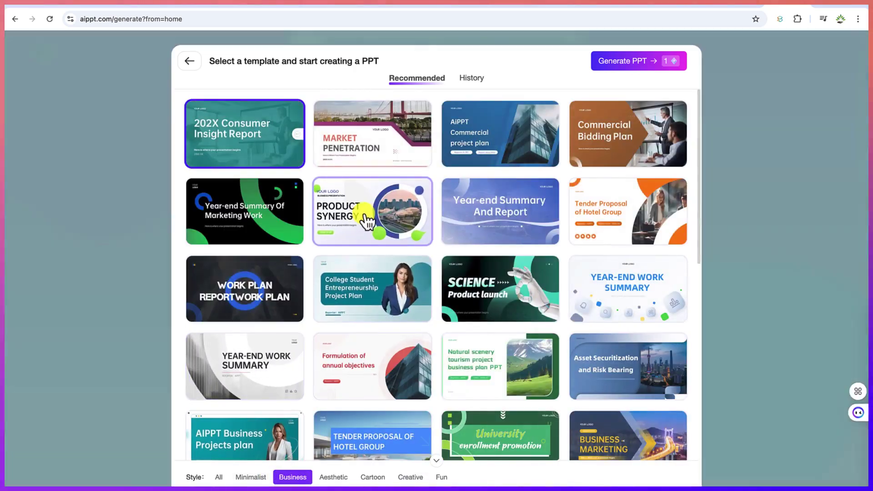
{"action": "left_click", "coordinate": [366, 220]}
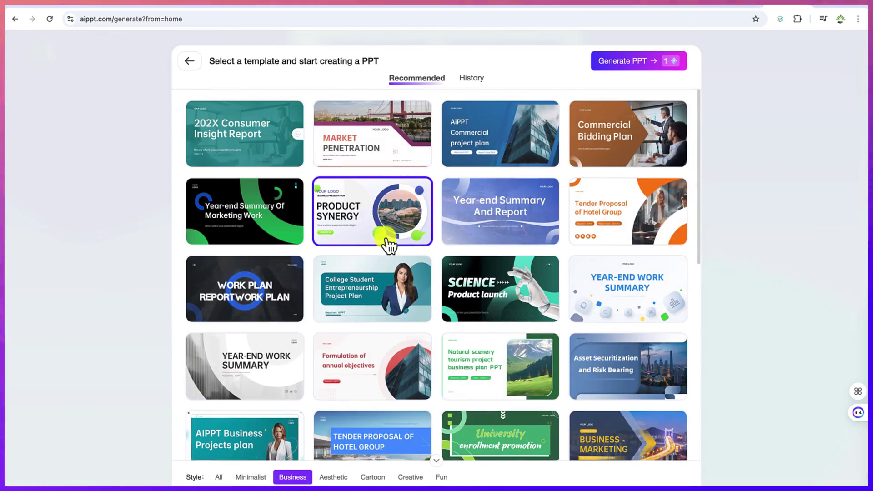
Step: Generate the deck with Product Synergy and review slides 2–9, from the contents slide to PART 03
{"action": "left_click", "coordinate": [626, 66]}
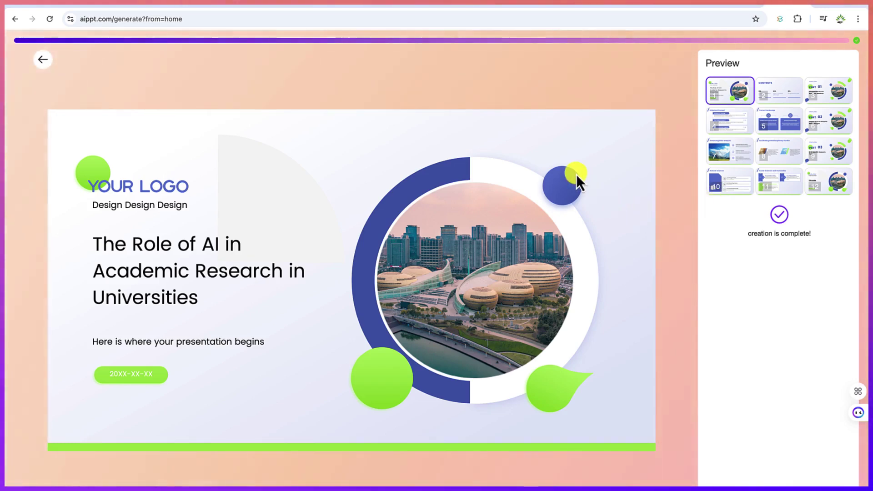
{"action": "left_click", "coordinate": [778, 94]}
{"action": "left_click", "coordinate": [831, 96]}
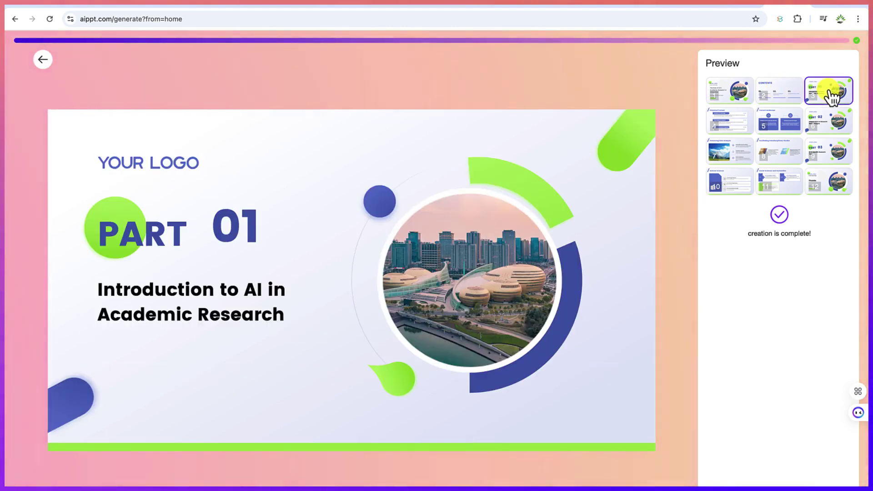
{"action": "left_click", "coordinate": [740, 124]}
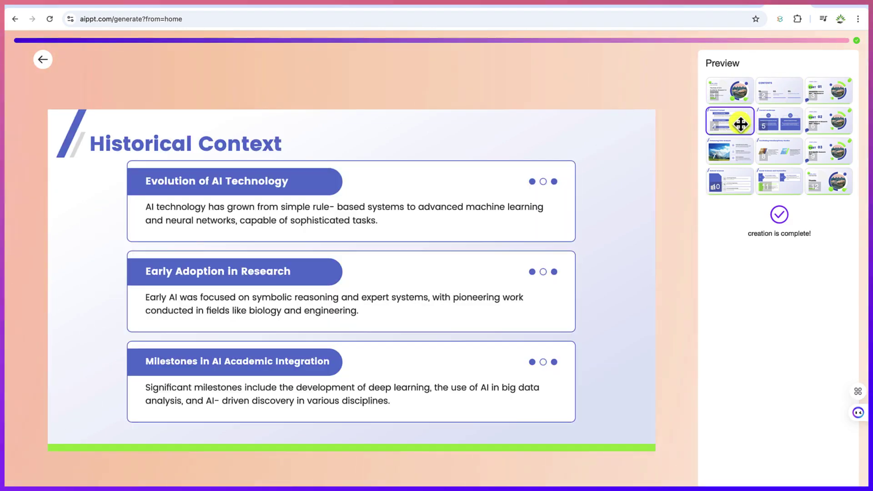
{"action": "left_click", "coordinate": [778, 130]}
{"action": "left_click", "coordinate": [824, 124]}
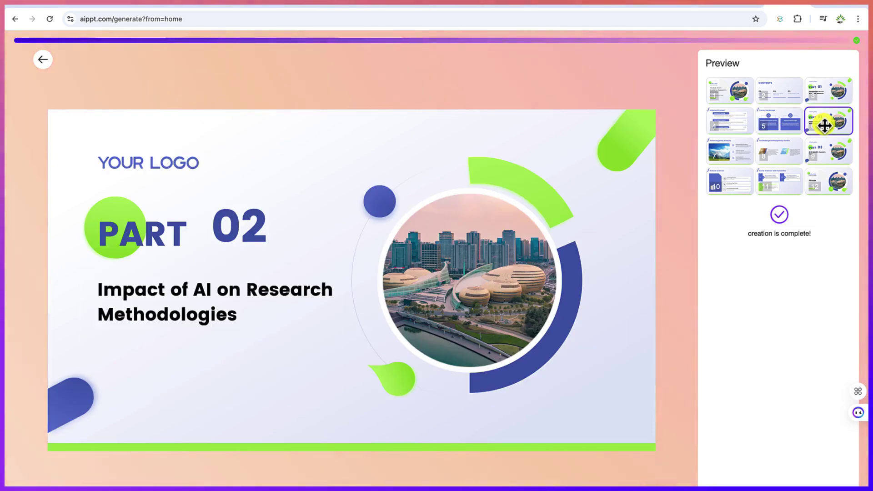
{"action": "left_click", "coordinate": [717, 159]}
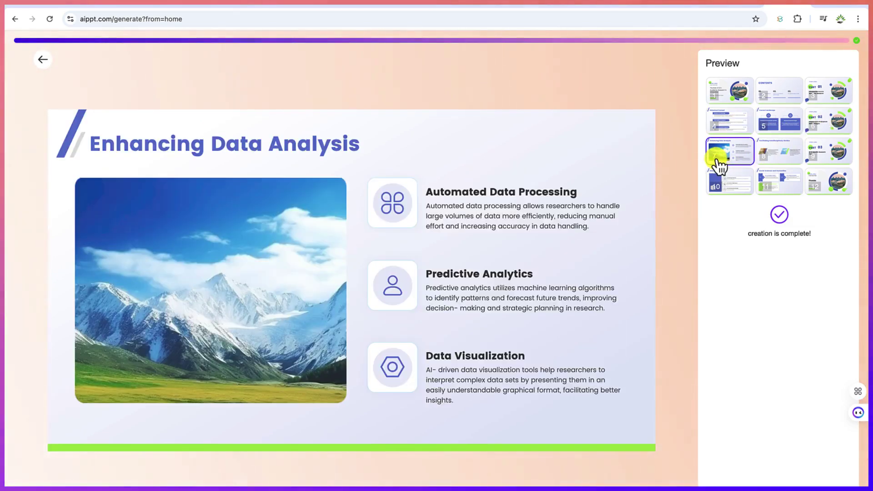
{"action": "left_click", "coordinate": [778, 160]}
{"action": "left_click", "coordinate": [821, 154]}
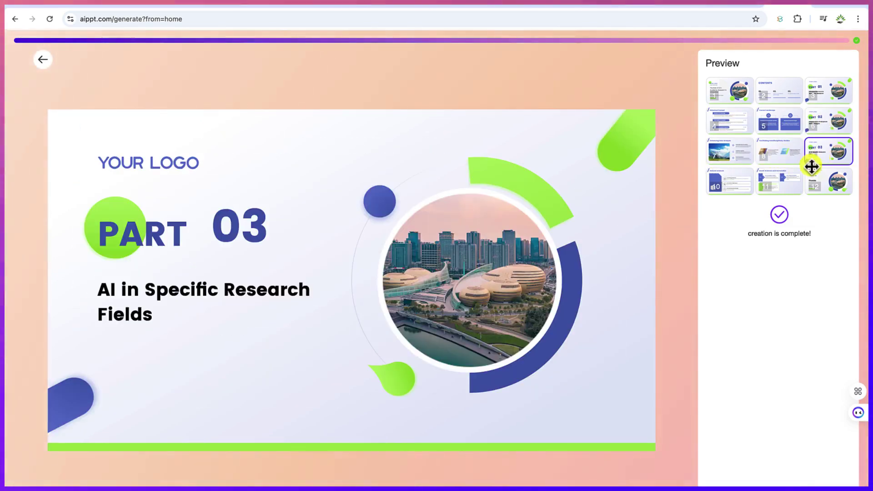
Step: View slide 10, Natural Sciences, and check the PPT, Image and PDF download types without downloading
{"action": "left_click", "coordinate": [730, 187]}
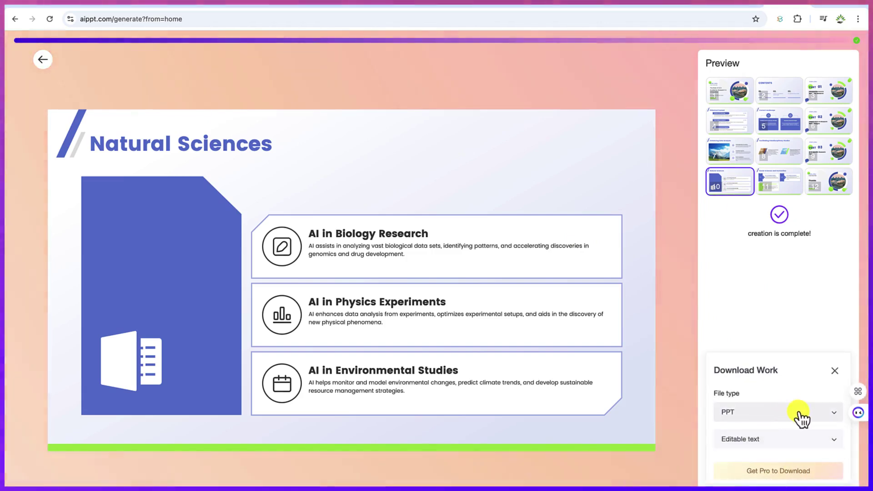
{"action": "left_click", "coordinate": [803, 417]}
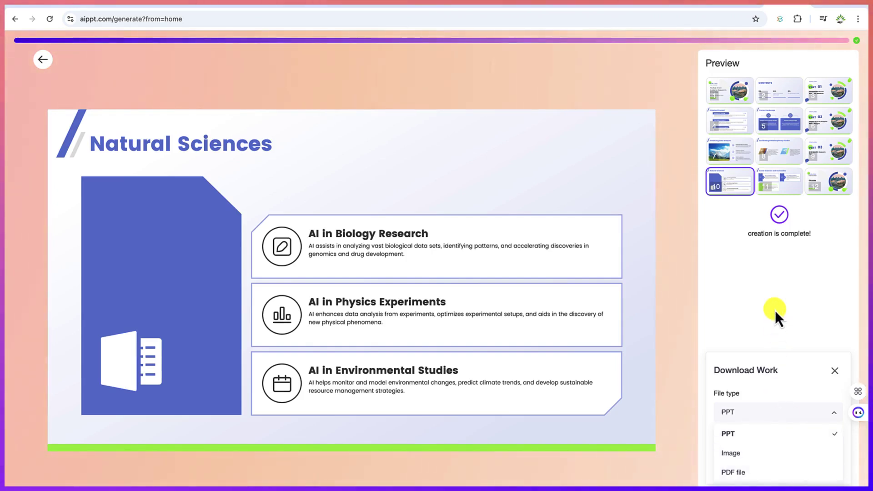
{"action": "left_click", "coordinate": [775, 310]}
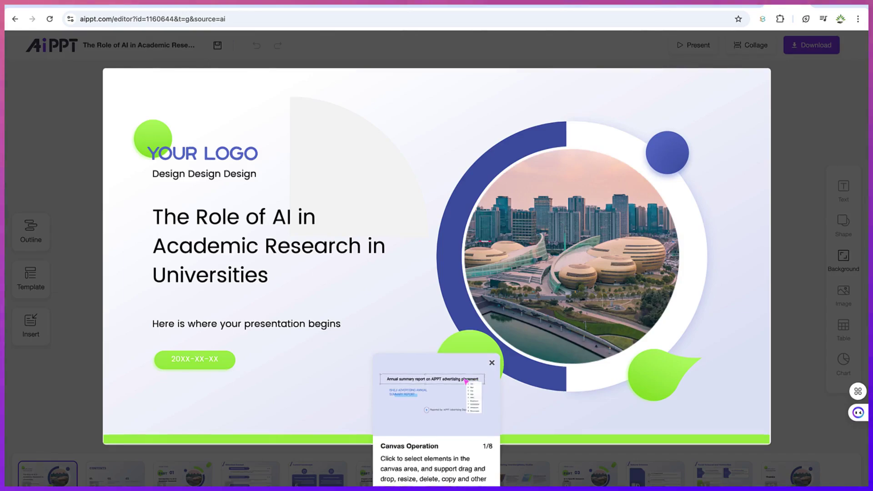
Step: Dismiss the editor tour and select the cover's title, subtitle and YOUR LOGO text boxes
{"action": "left_click", "coordinate": [474, 488]}
{"action": "left_click", "coordinate": [174, 135]}
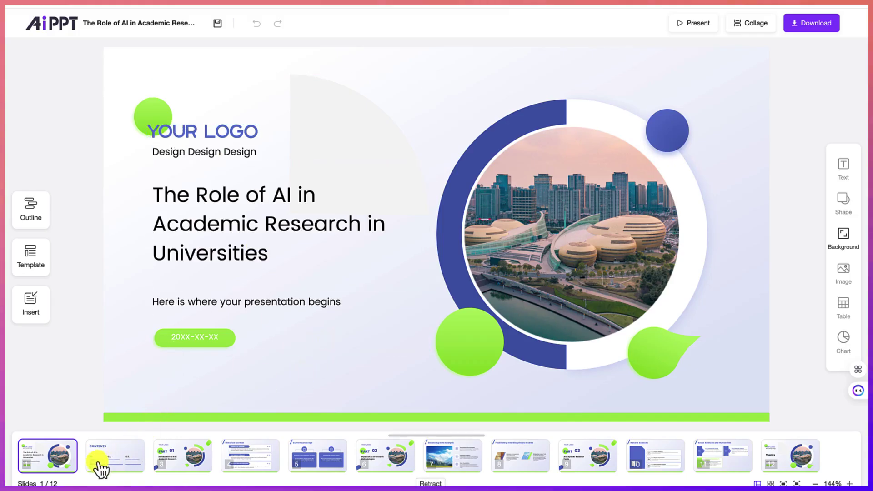
{"action": "left_click", "coordinate": [227, 186]}
{"action": "left_click", "coordinate": [224, 158]}
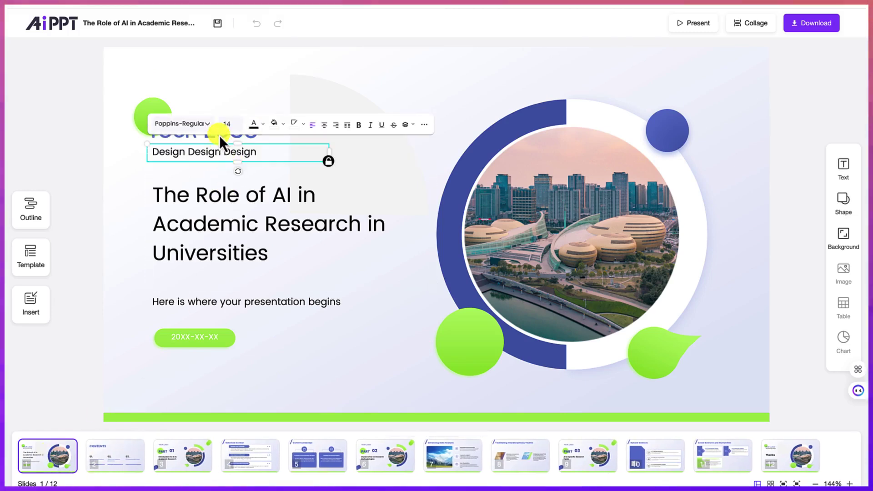
{"action": "left_click", "coordinate": [220, 137]}
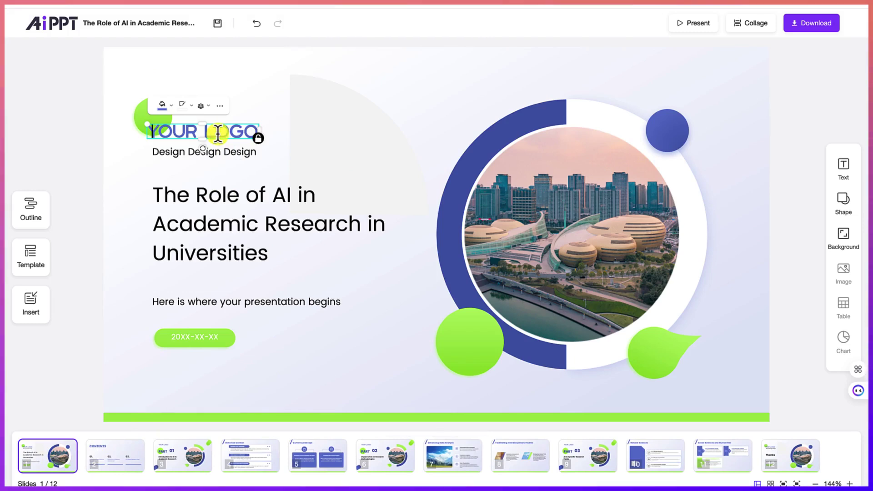
Step: Append 'in 2025' to the cover title so it ends '...in Universities in 2025'
{"action": "double_click", "coordinate": [210, 204]}
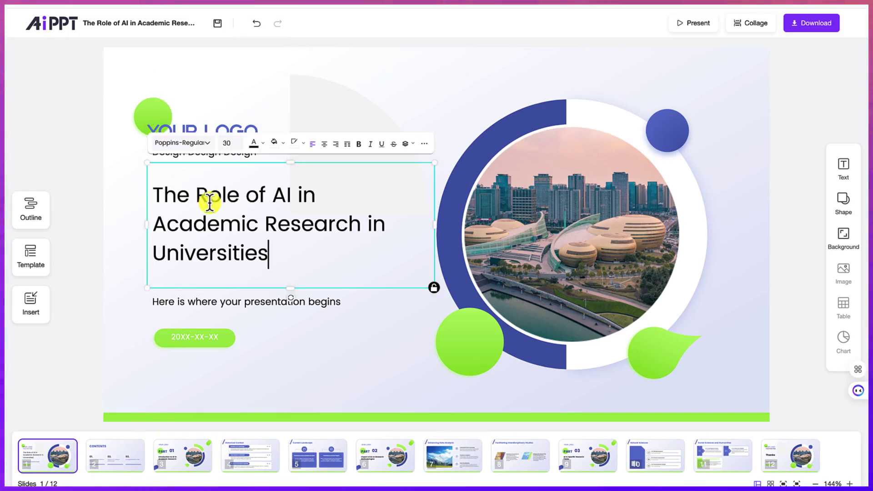
{"action": "type", "text": "in 2025"}
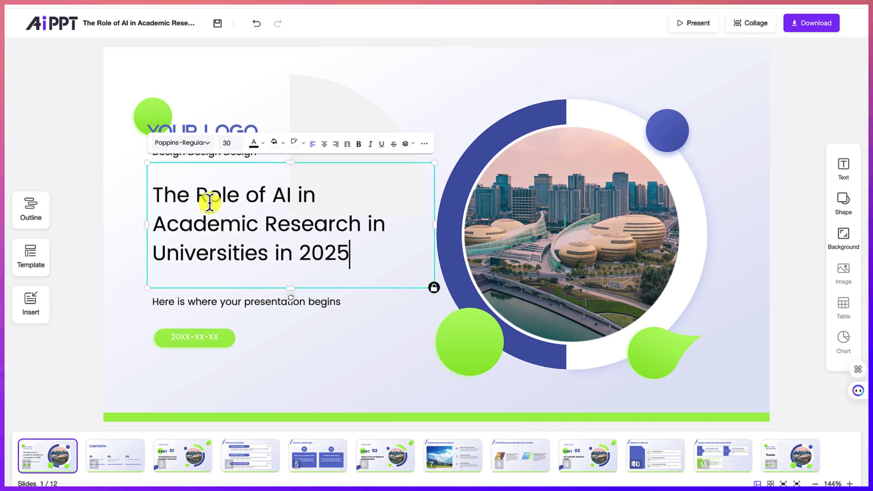
{"action": "left_click", "coordinate": [217, 303]}
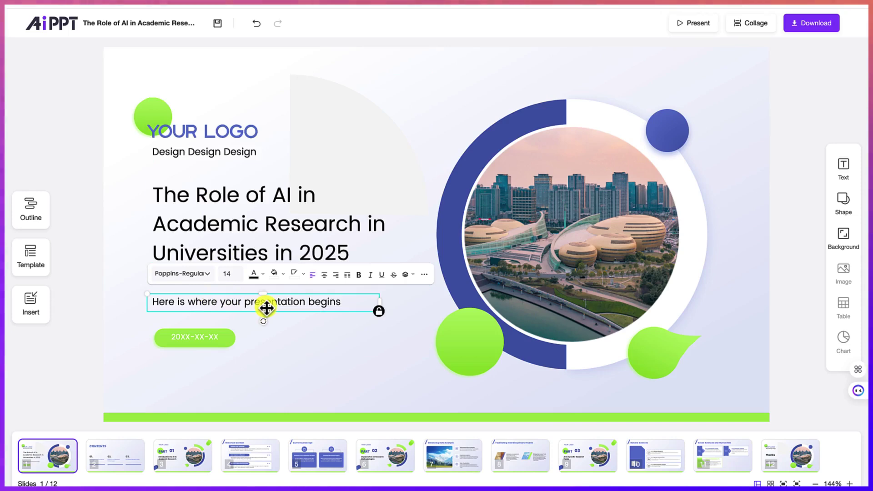
{"action": "left_click", "coordinate": [194, 340]}
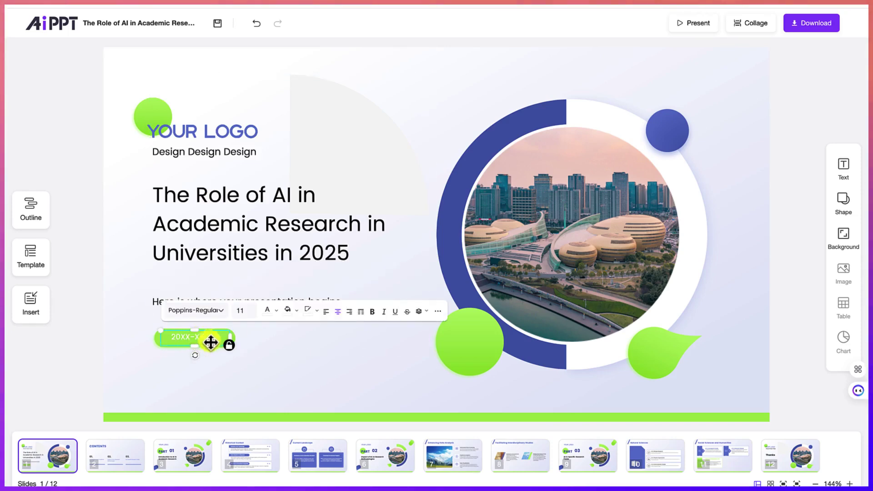
Step: Fill the lower green circle on the cover slide with lavender blue
{"action": "left_click", "coordinate": [465, 345]}
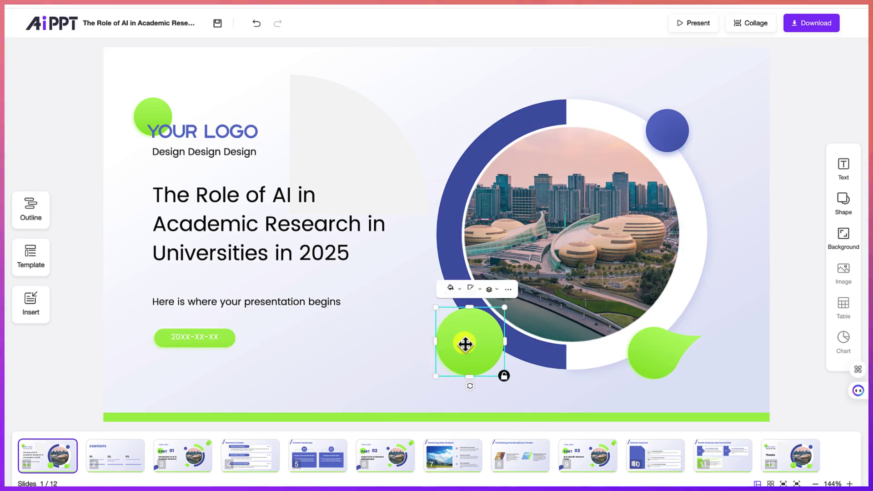
{"action": "left_click", "coordinate": [144, 104]}
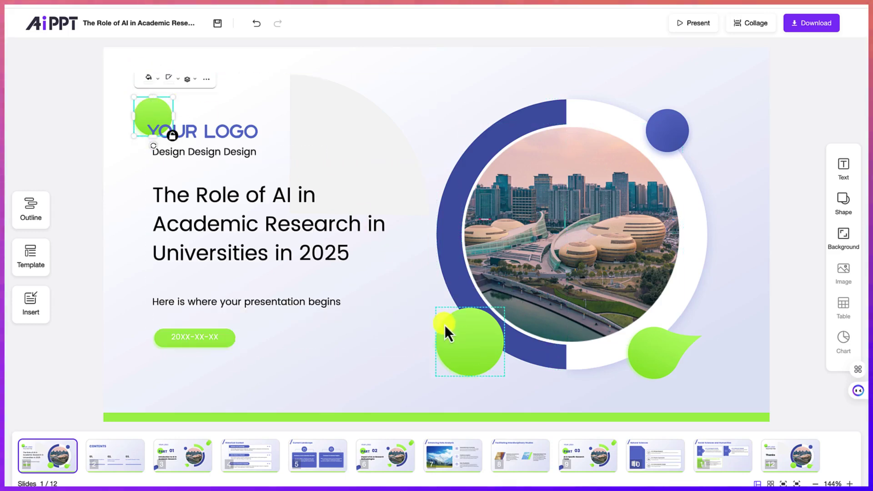
{"action": "left_click", "coordinate": [465, 337]}
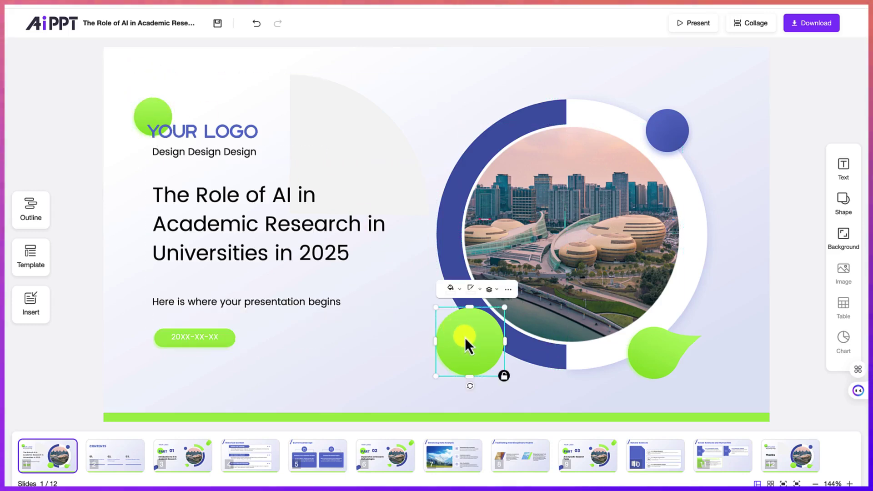
{"action": "left_click", "coordinate": [451, 289]}
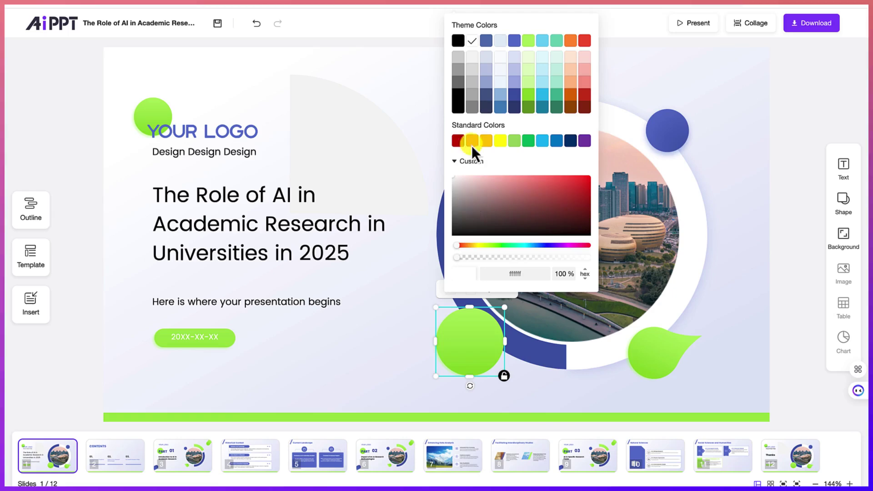
{"action": "left_click", "coordinate": [487, 69]}
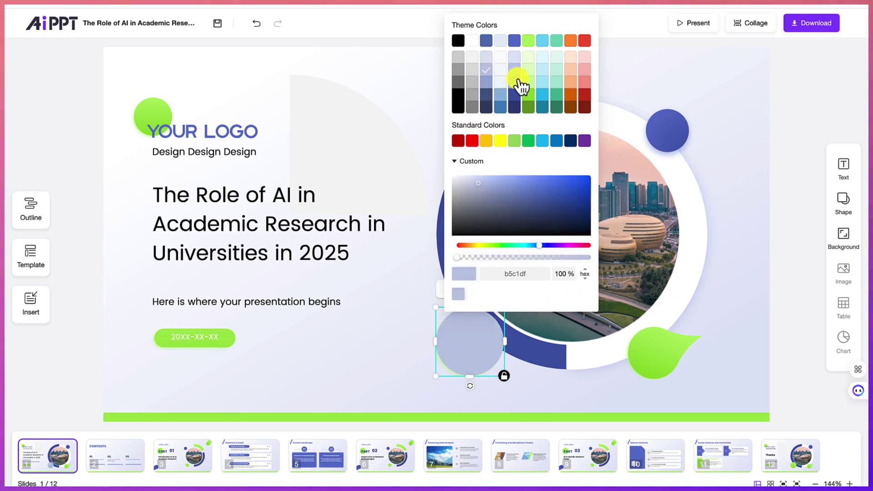
{"action": "left_click", "coordinate": [518, 81]}
{"action": "left_click", "coordinate": [380, 342]}
Step: Give the lavender circle a red outline
{"action": "left_click", "coordinate": [478, 348]}
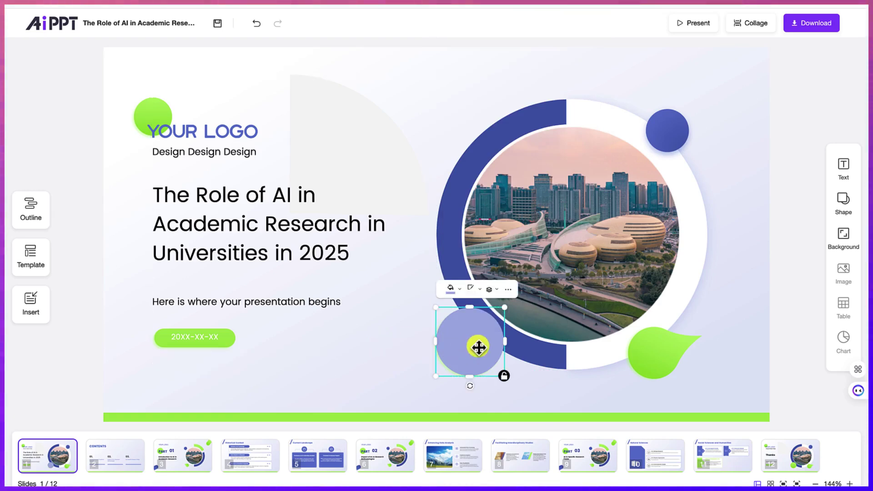
{"action": "left_click", "coordinate": [479, 289]}
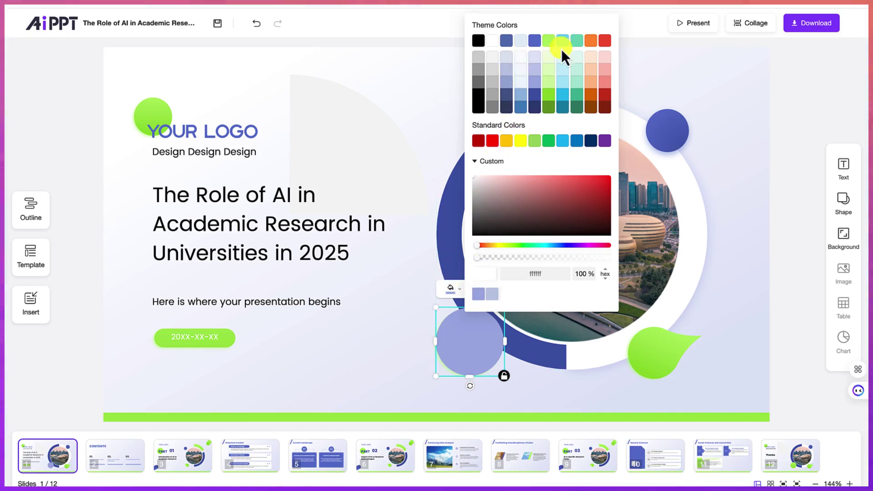
{"action": "left_click", "coordinate": [608, 41]}
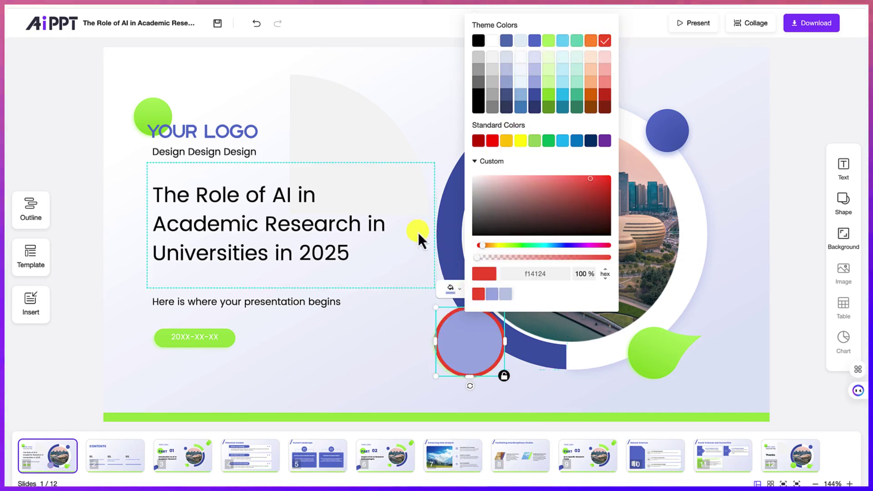
{"action": "left_click", "coordinate": [407, 182]}
{"action": "left_click", "coordinate": [528, 236]}
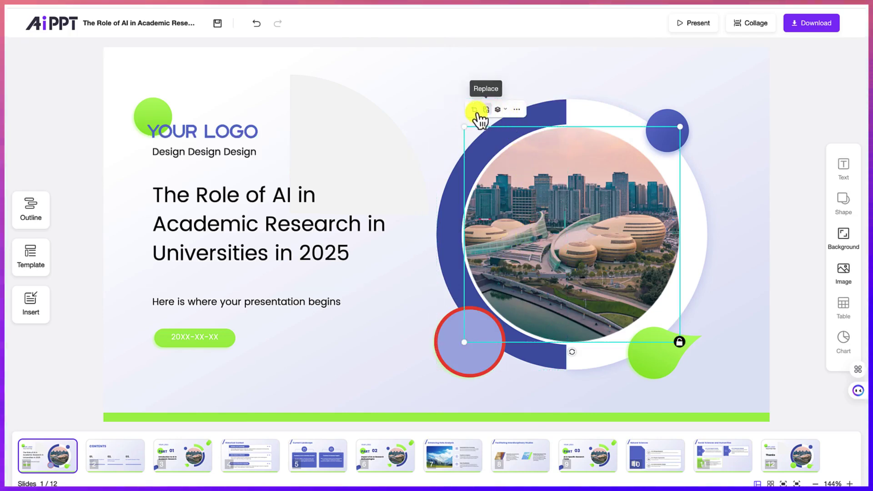
Step: Show the title slide's background fill panel and keep the 45° linear gradient at opacity 1.0
{"action": "left_click", "coordinate": [516, 111]}
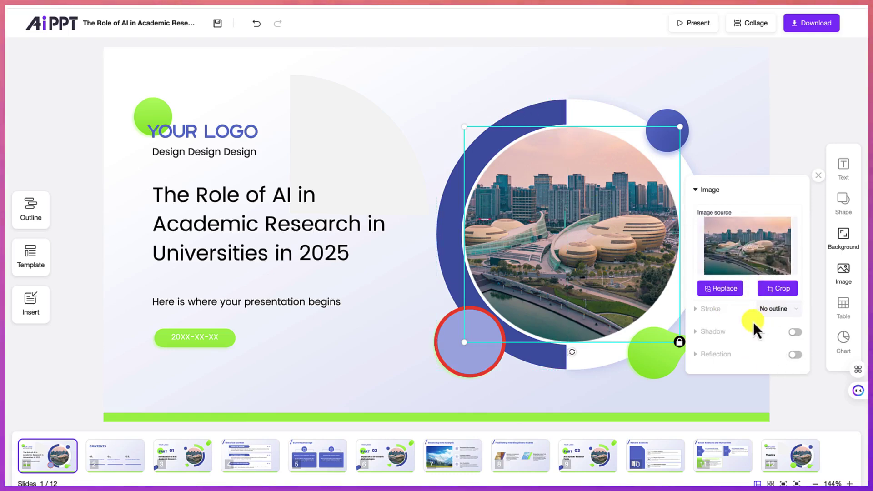
{"action": "left_click", "coordinate": [728, 129]}
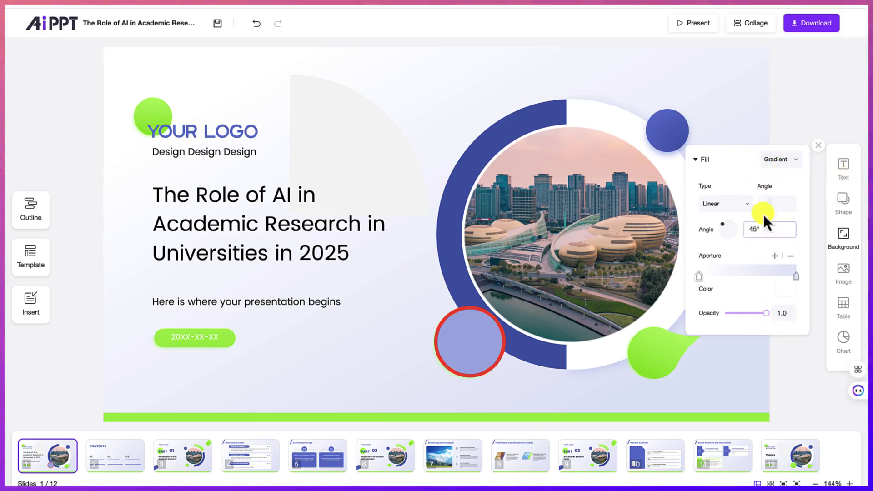
{"action": "left_click", "coordinate": [821, 145]}
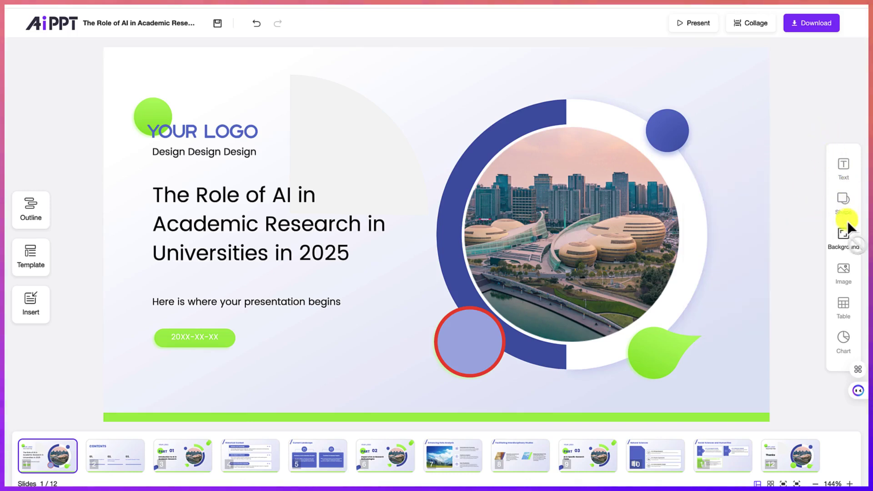
{"action": "left_click", "coordinate": [846, 242]}
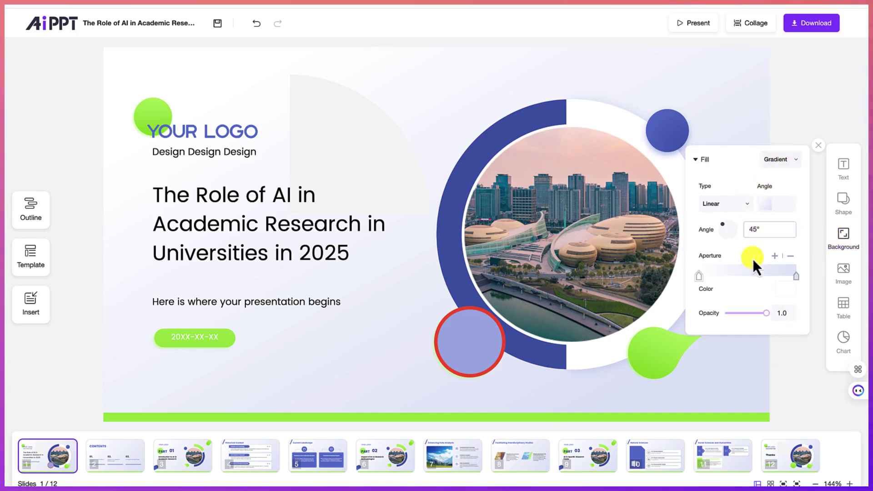
{"action": "left_click", "coordinate": [790, 161]}
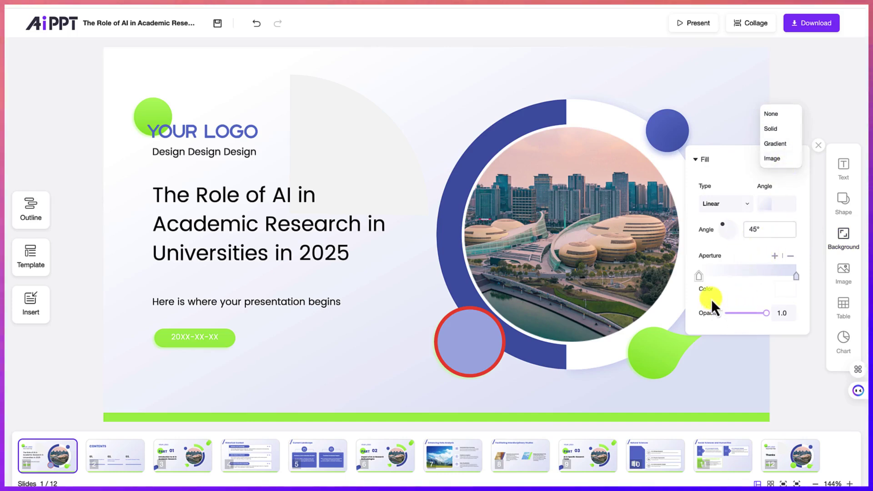
{"action": "left_click", "coordinate": [732, 379]}
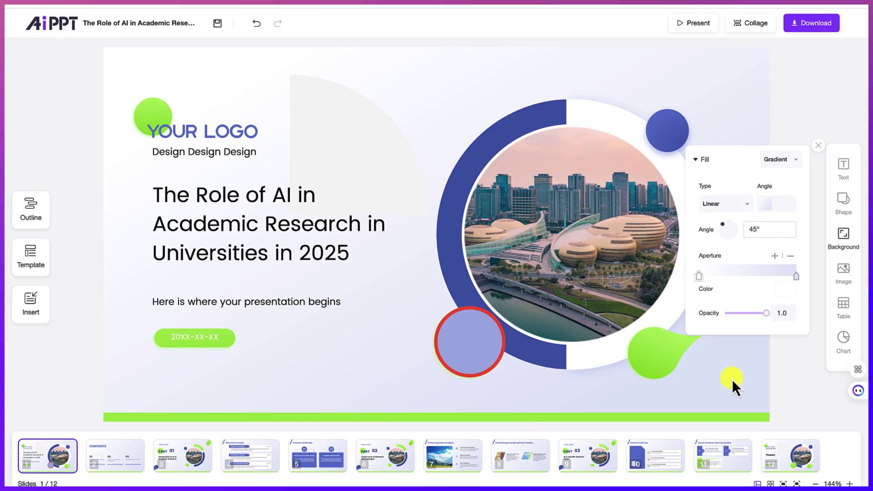
{"action": "left_click", "coordinate": [493, 266]}
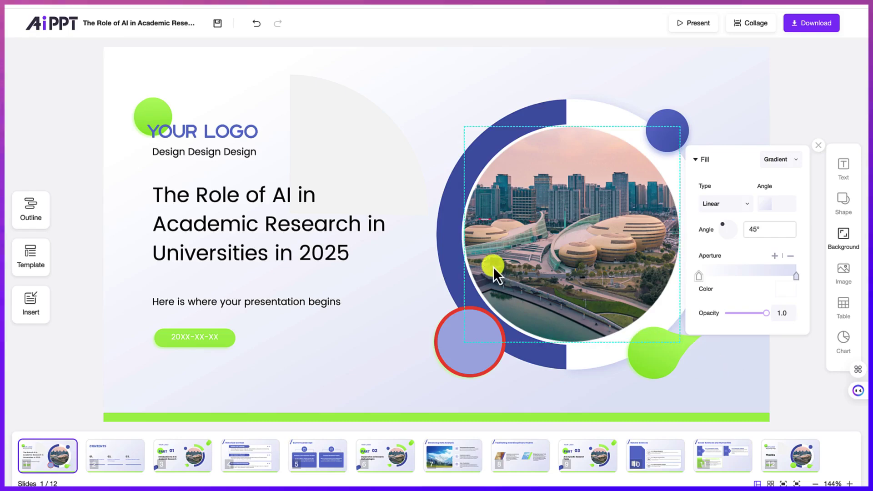
Step: Scroll through the deck outline, close it, and list the insertable elements: text, shape, image, table, charts
{"action": "left_click", "coordinate": [31, 210]}
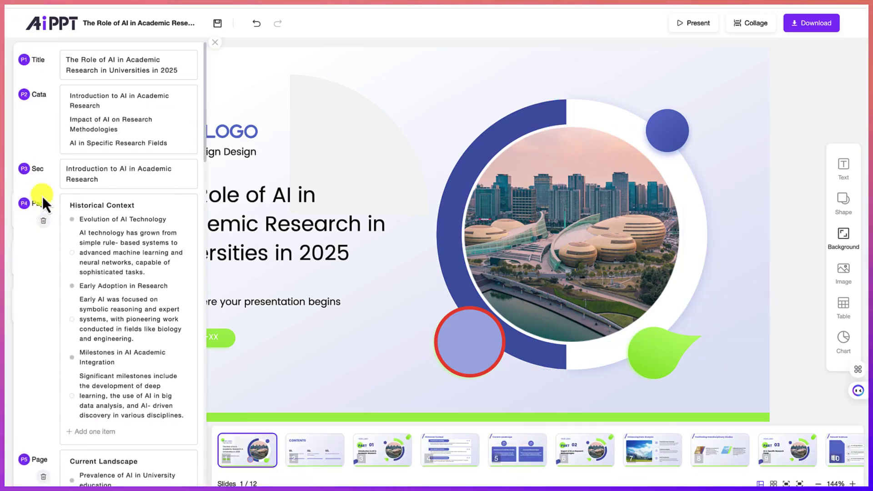
{"action": "scroll", "coordinate": [68, 234], "scroll_direction": "down", "scroll_amount": 8}
{"action": "scroll", "coordinate": [82, 235], "scroll_direction": "down", "scroll_amount": 15}
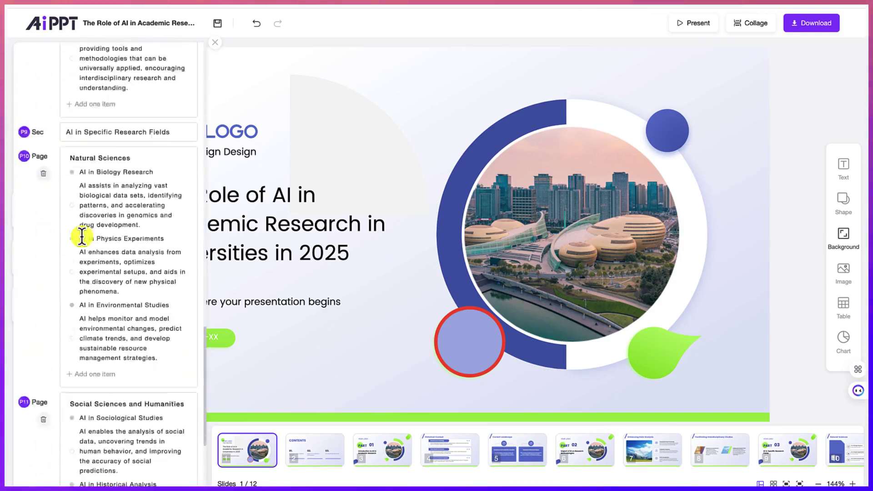
{"action": "scroll", "coordinate": [80, 236], "scroll_direction": "up", "scroll_amount": 20}
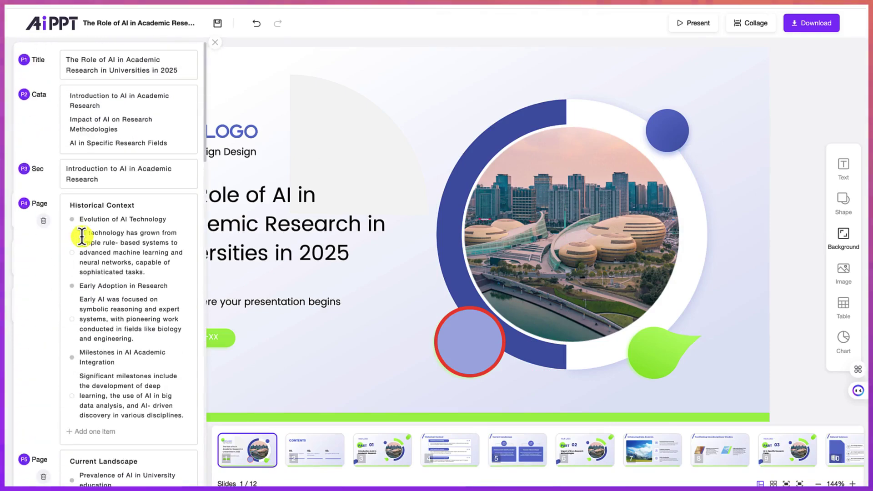
{"action": "left_click", "coordinate": [215, 43]}
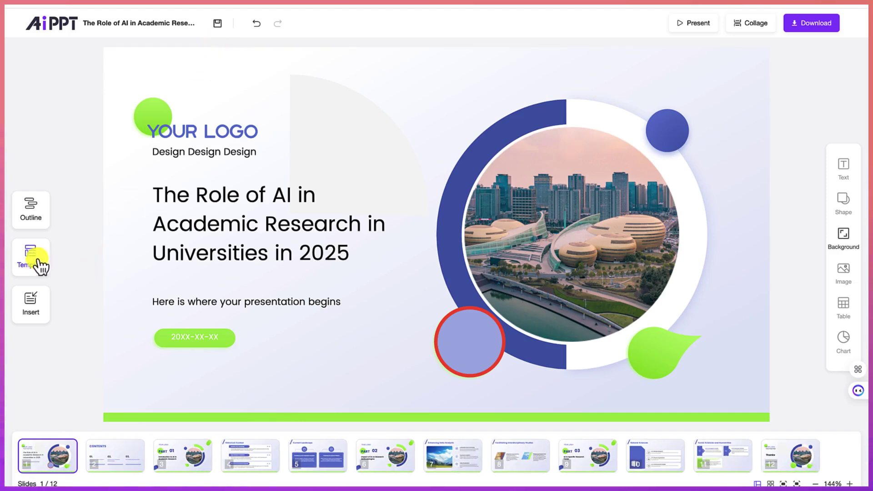
{"action": "left_click", "coordinate": [40, 309]}
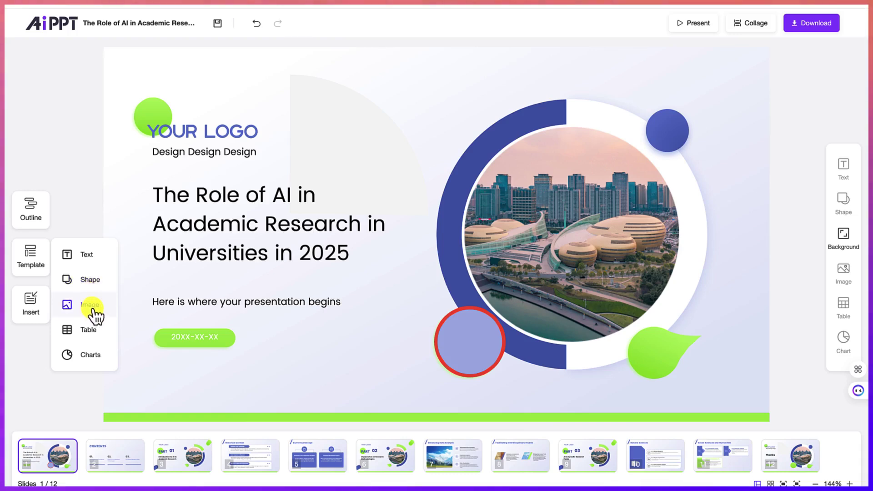
Step: Insert the stacked 'Q1 Fruit Sales Statistics' bar chart, shrink it, and move it to the slide's top
{"action": "left_click", "coordinate": [94, 356]}
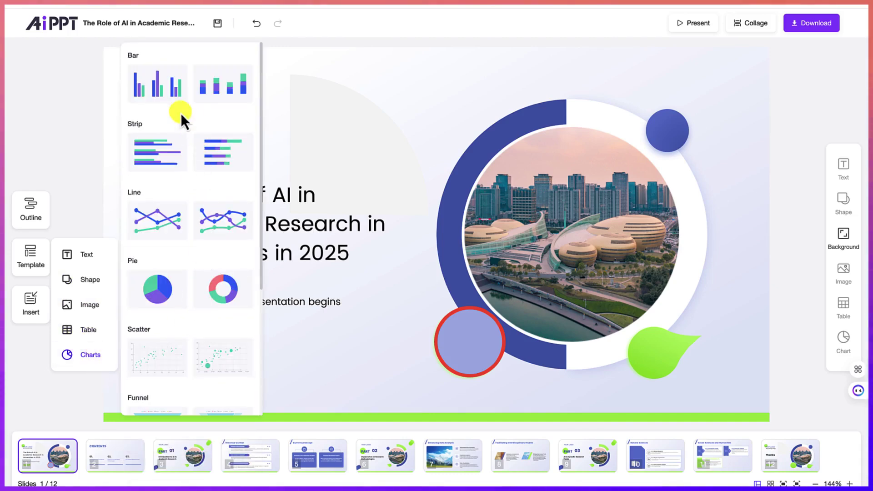
{"action": "left_click", "coordinate": [227, 151]}
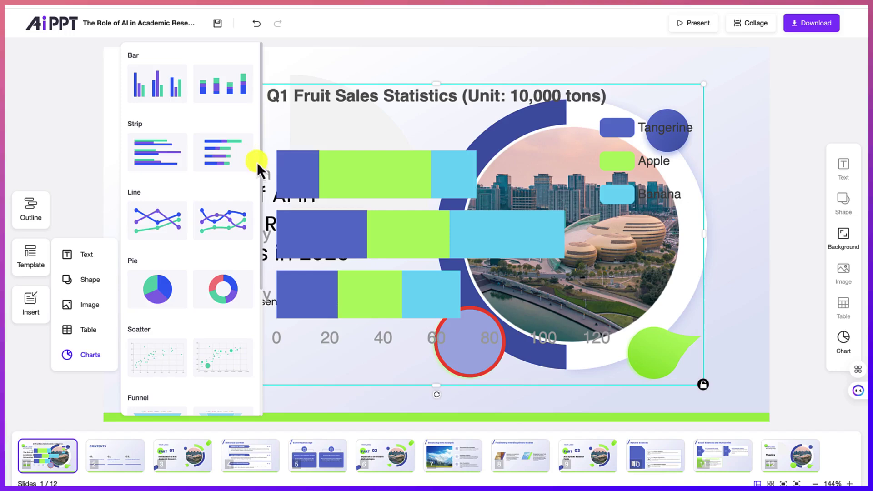
{"action": "left_click", "coordinate": [707, 89]}
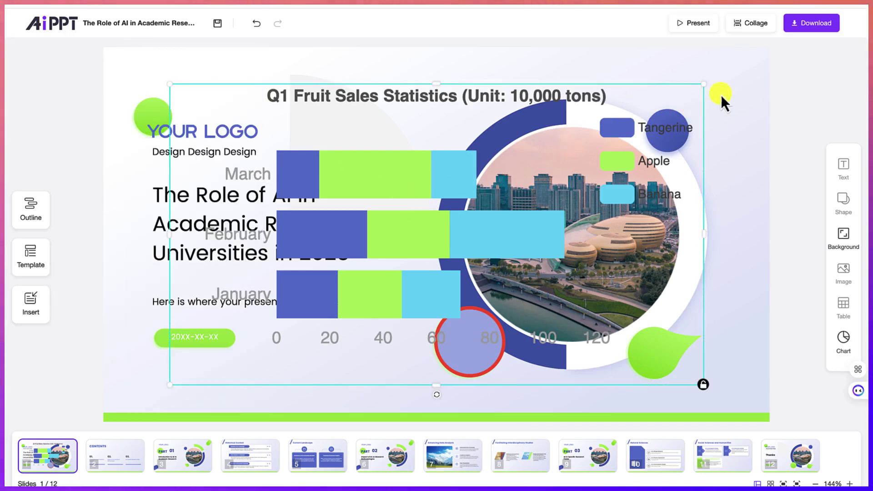
{"action": "left_click_drag", "start_coordinate": [703, 84], "coordinate": [436, 249]}
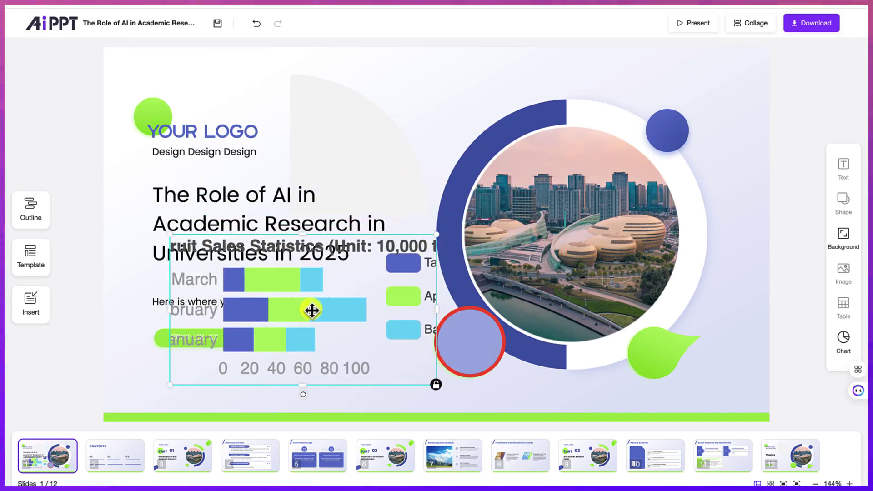
{"action": "left_click_drag", "start_coordinate": [279, 325], "coordinate": [378, 191]}
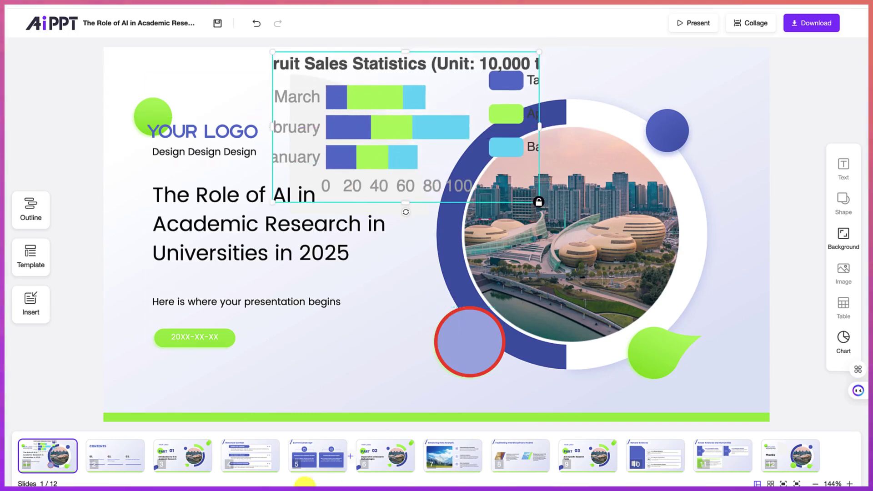
Step: Go to slide 8, Facilitating Interdisciplinary Studies, and select the Bridging Gaps Between Fields paragraph
{"action": "left_click", "coordinate": [239, 466]}
{"action": "left_click", "coordinate": [323, 464]}
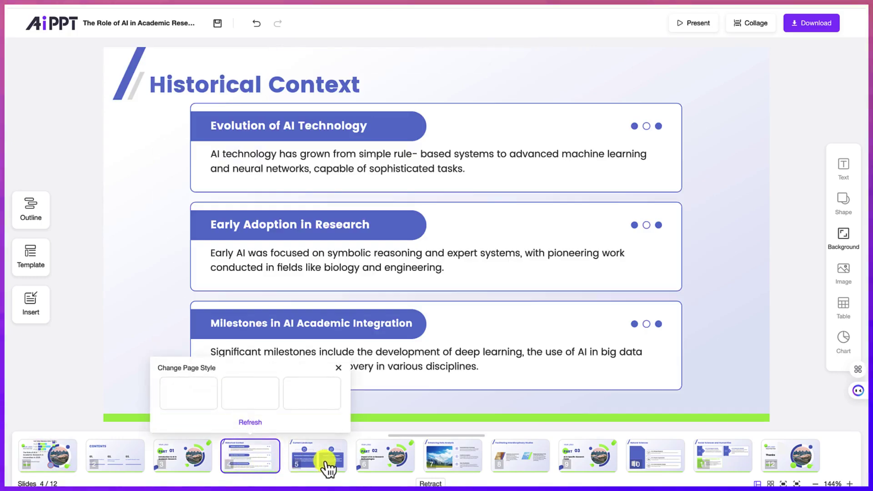
{"action": "left_click", "coordinate": [408, 465]}
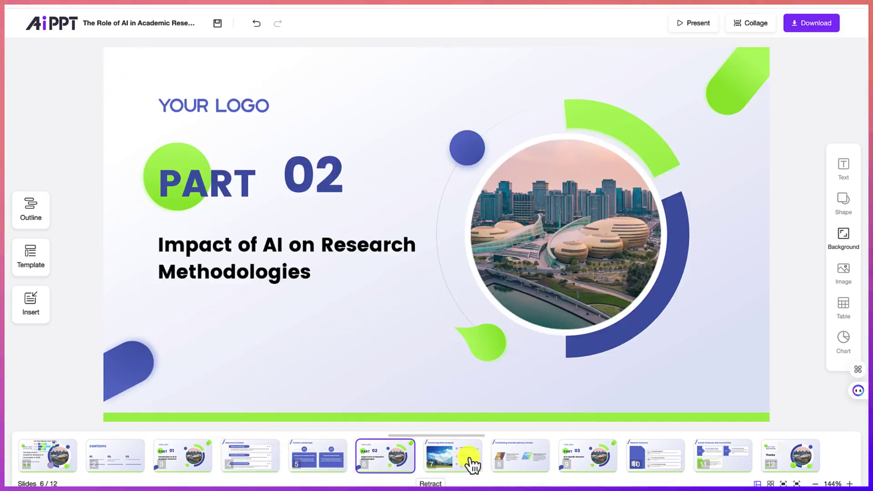
{"action": "left_click", "coordinate": [471, 466]}
{"action": "left_click", "coordinate": [537, 464]}
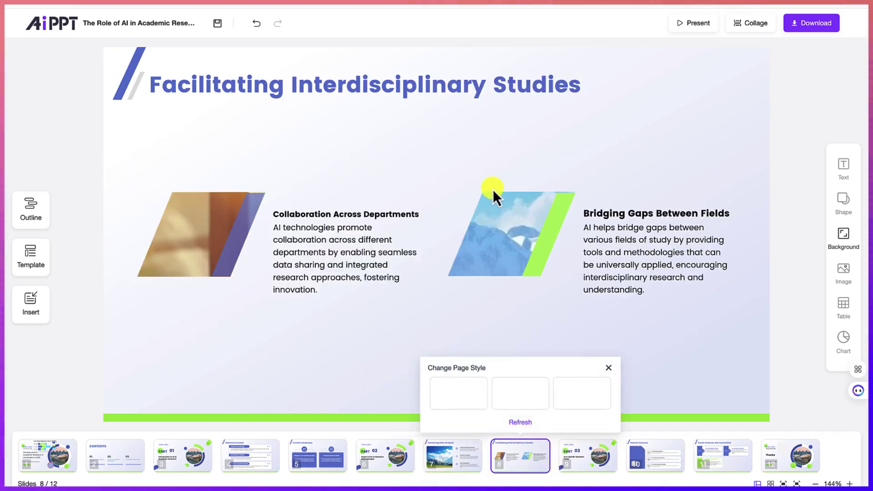
{"action": "left_click", "coordinate": [626, 215]}
{"action": "left_click", "coordinate": [633, 248]}
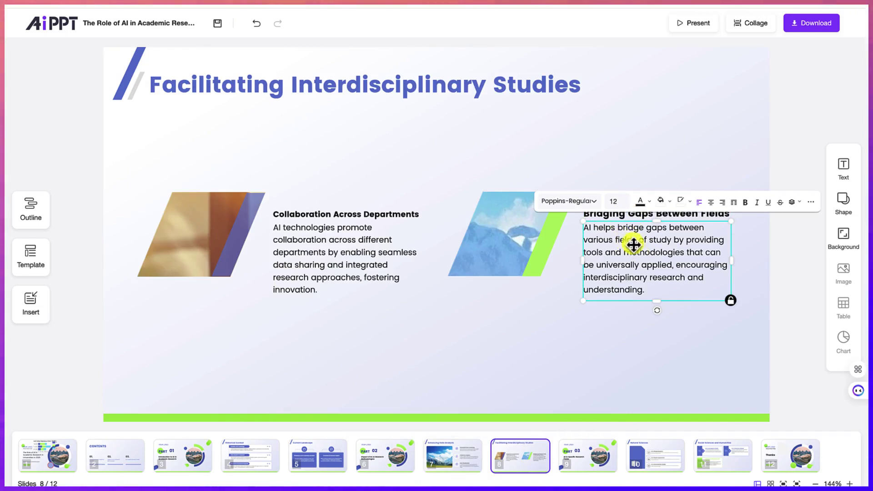
Step: Review the paragraph's font, text colour, size and fill choices, then show all its formatting options
{"action": "left_click", "coordinate": [592, 202]}
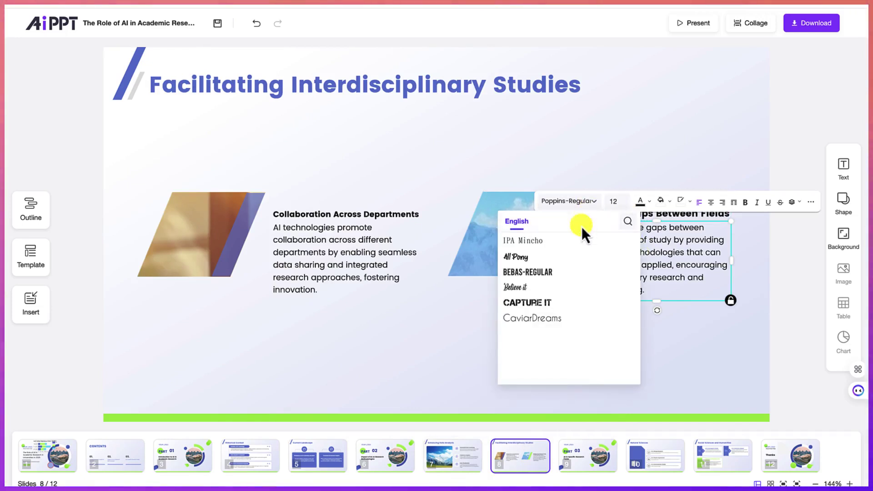
{"action": "scroll", "coordinate": [547, 344], "scroll_direction": "down", "scroll_amount": 10}
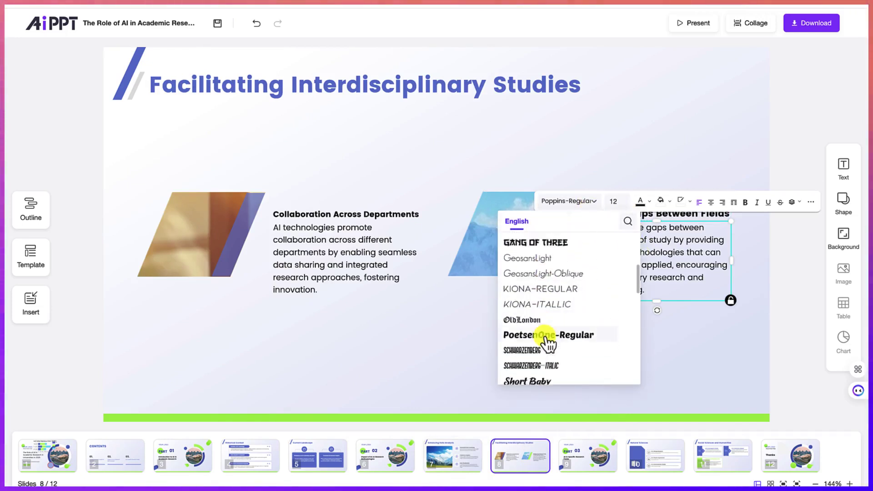
{"action": "scroll", "coordinate": [548, 344], "scroll_direction": "up", "scroll_amount": 3}
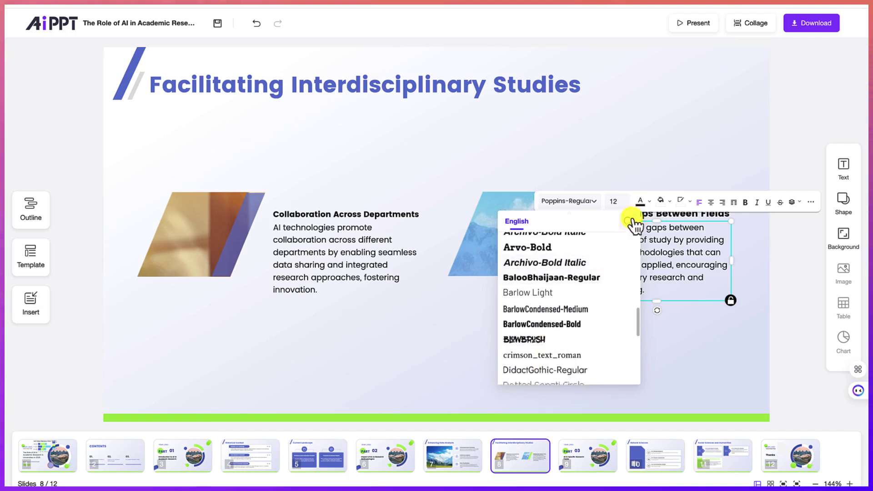
{"action": "left_click", "coordinate": [650, 205]}
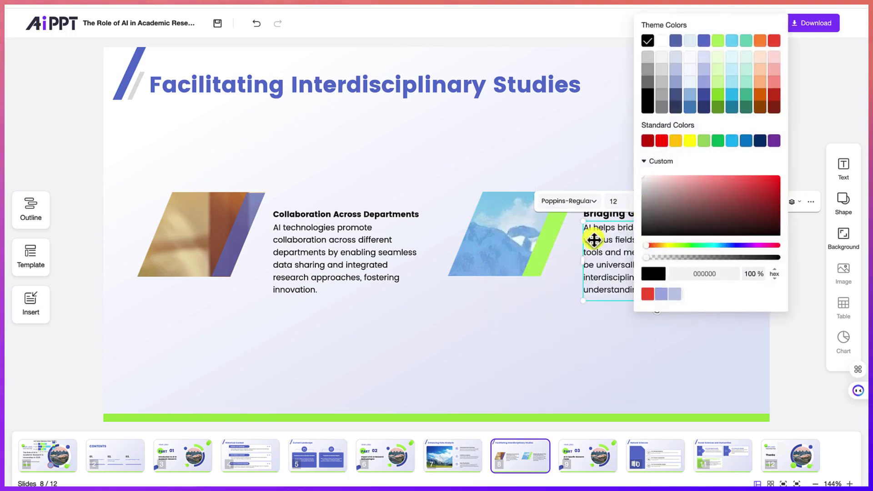
{"action": "left_click", "coordinate": [621, 201]}
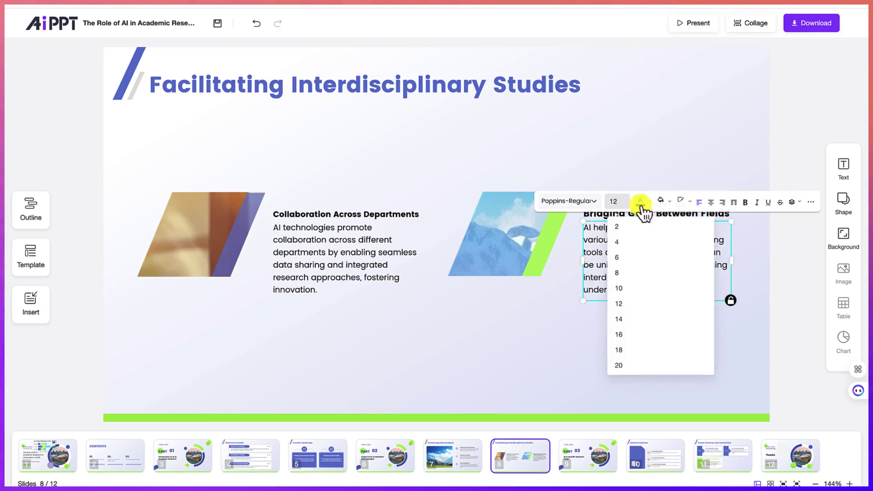
{"action": "left_click", "coordinate": [669, 203]}
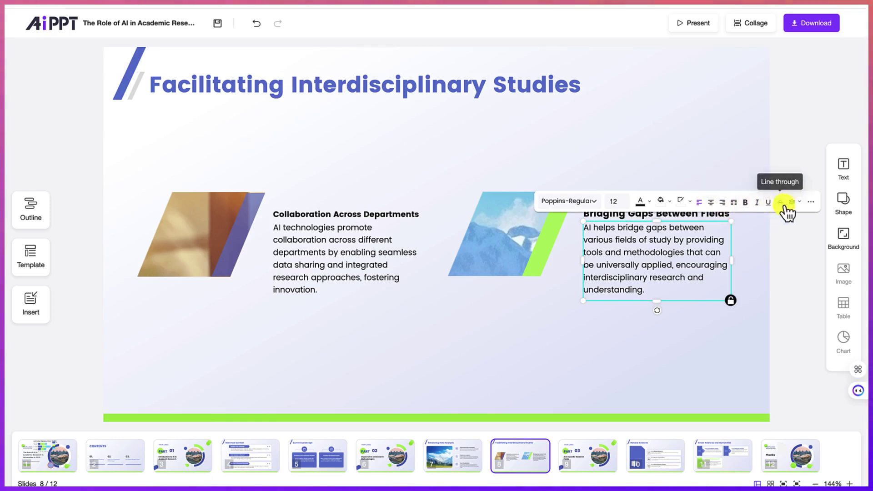
{"action": "left_click", "coordinate": [810, 201]}
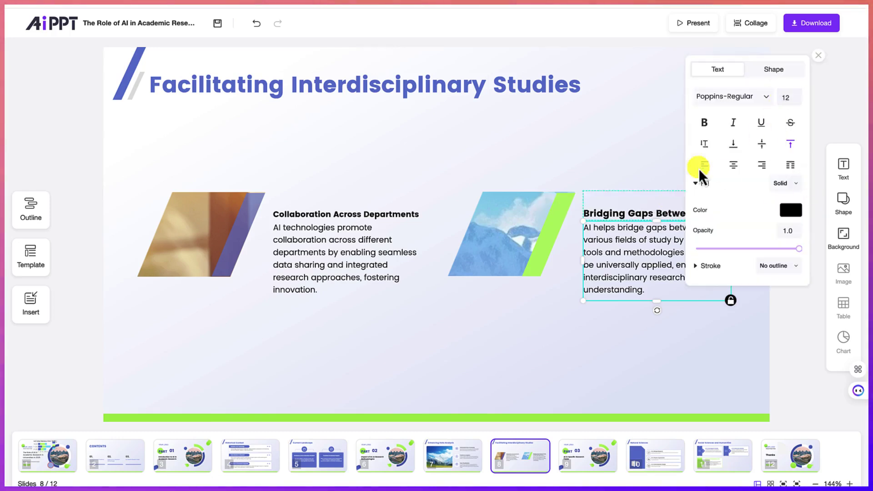
Step: Delete the stray empty 'Type here...' text box from slide 8, then switch to slide 9, PART 03
{"action": "double_click", "coordinate": [628, 352]}
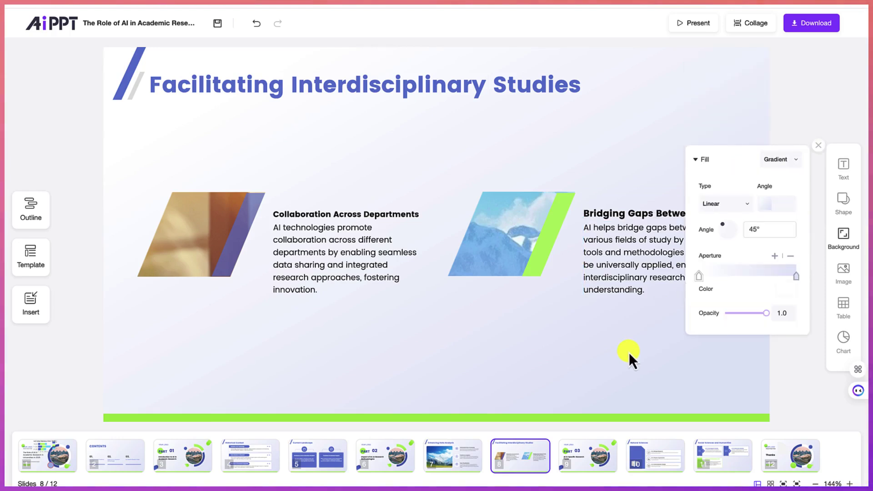
{"action": "left_click", "coordinate": [559, 332]}
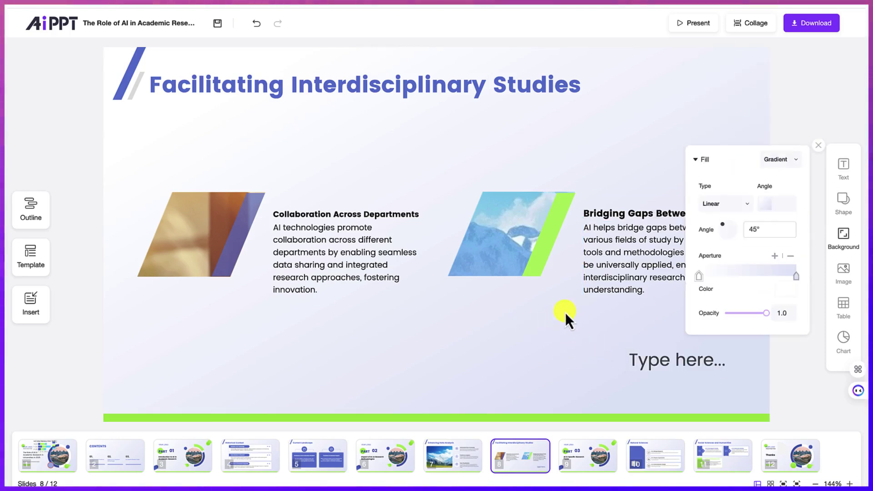
{"action": "left_click", "coordinate": [818, 147]}
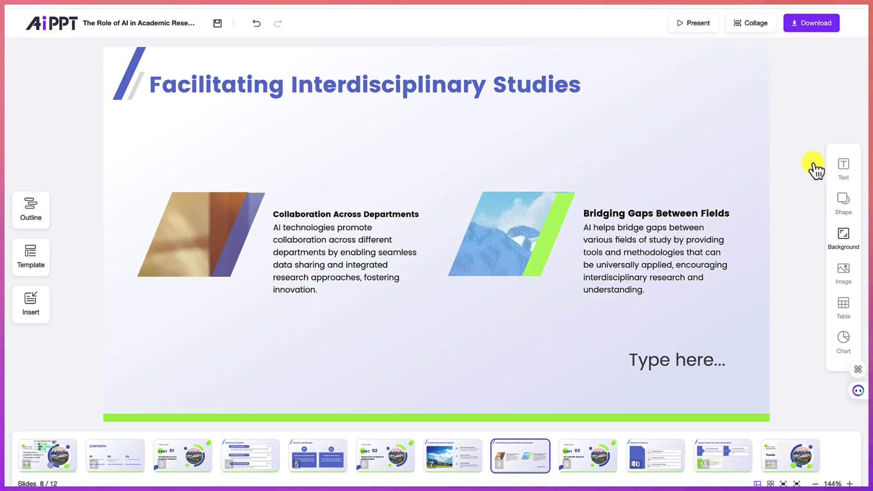
{"action": "left_click", "coordinate": [698, 368]}
{"action": "key", "text": "Delete"}
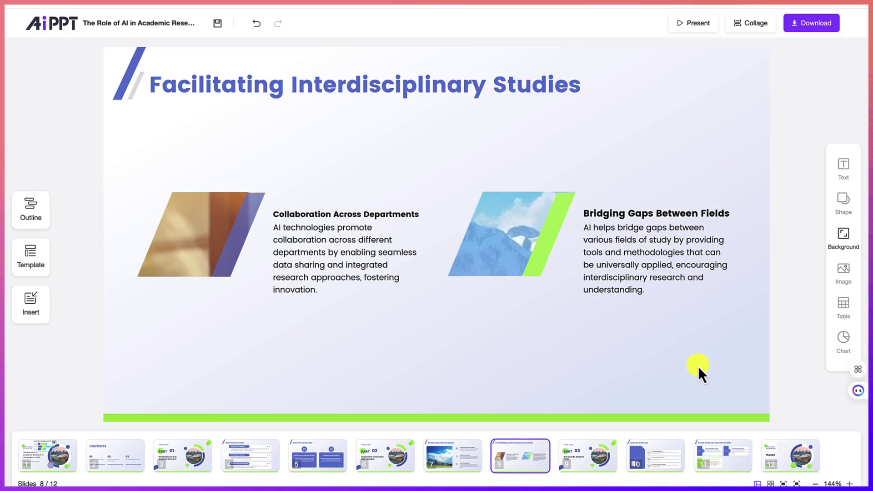
{"action": "left_click", "coordinate": [583, 459]}
{"action": "mouse_move", "coordinate": [696, 32]}
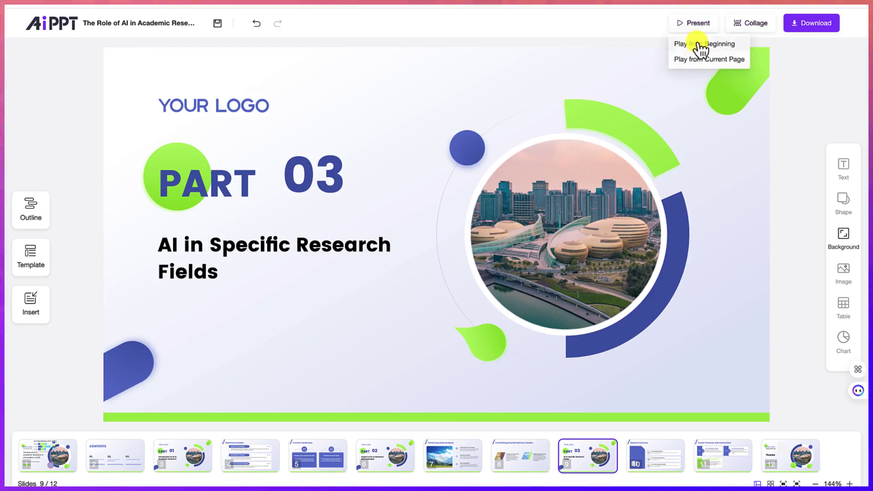
{"action": "left_click", "coordinate": [697, 43]}
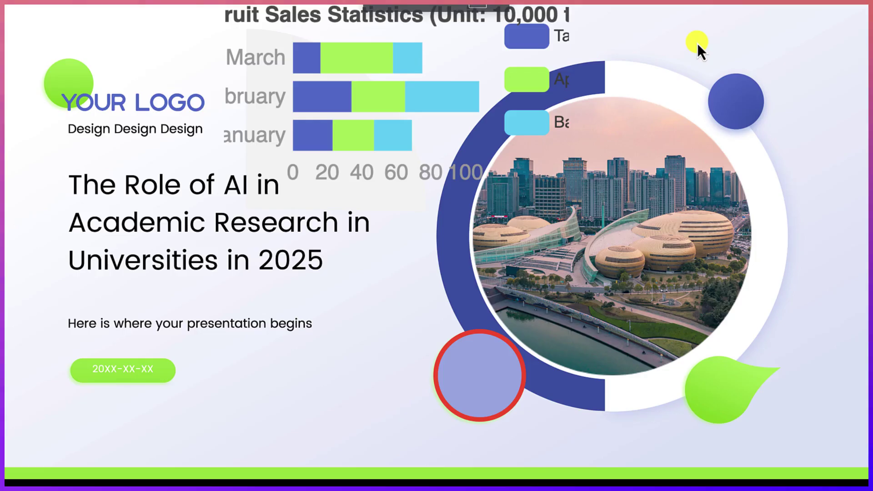
{"action": "left_click", "coordinate": [697, 42]}
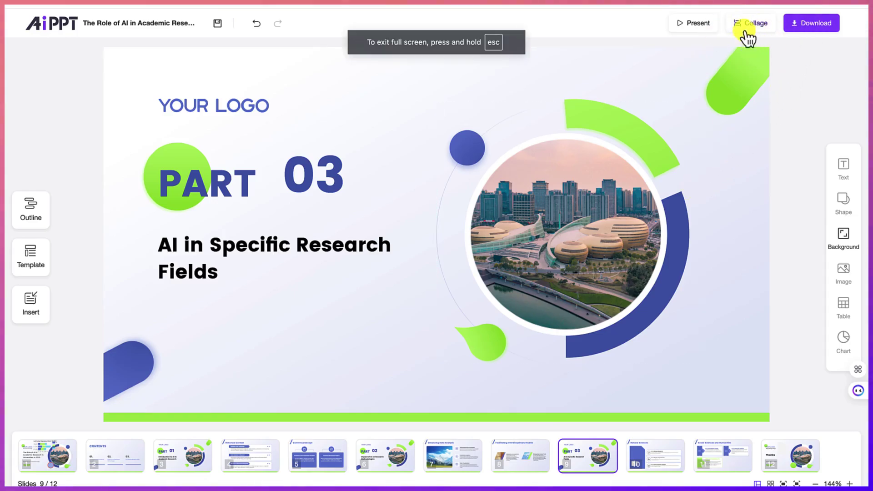
Step: Check the PPT download options, where editable text requires Pro, and close them without downloading
{"action": "left_click", "coordinate": [816, 25]}
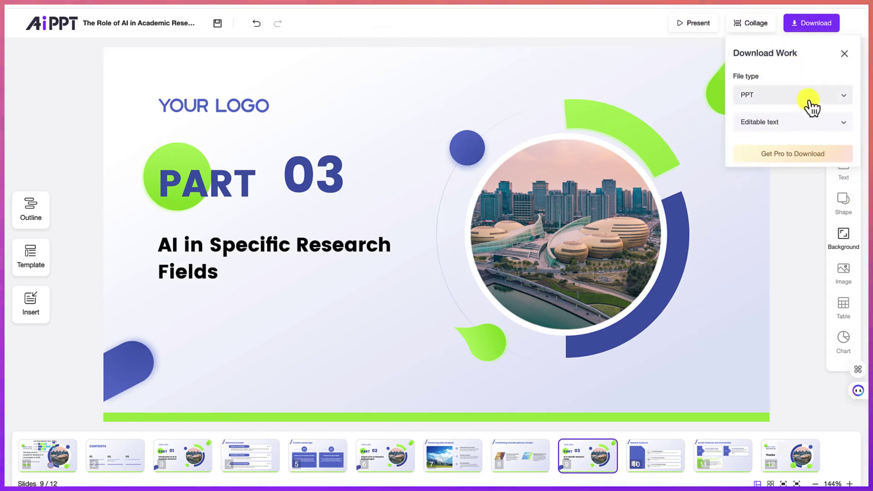
{"action": "left_click", "coordinate": [218, 30]}
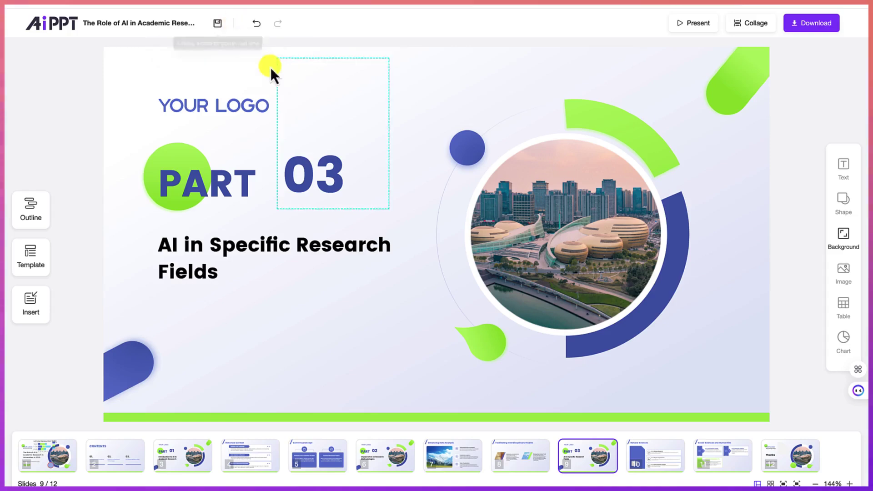